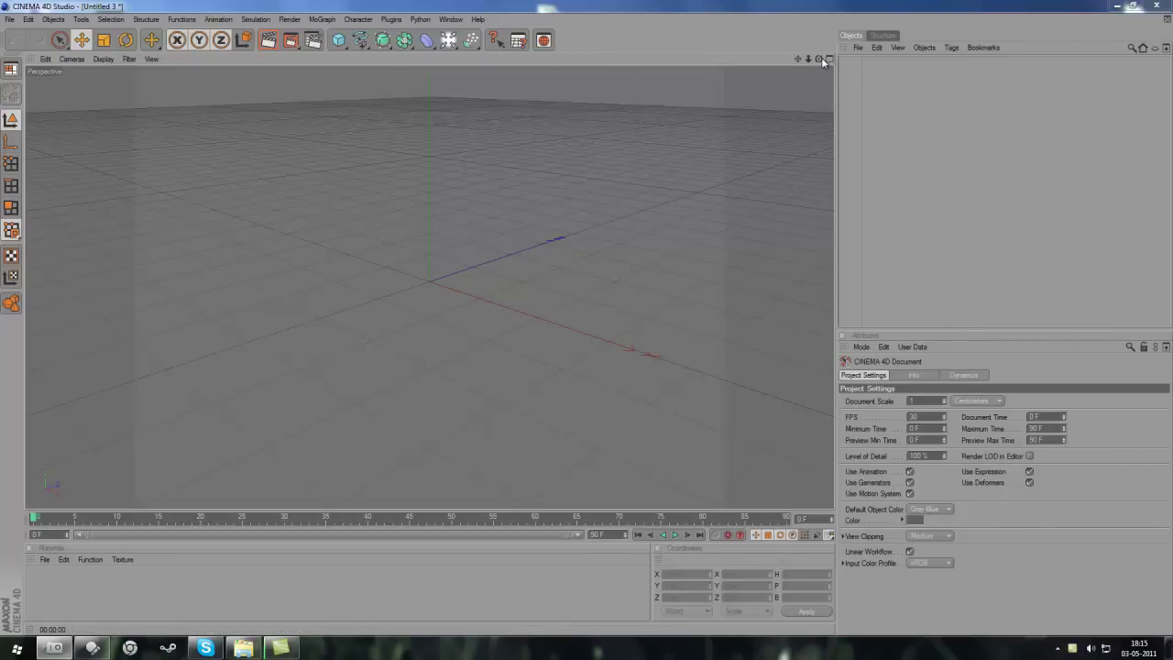
- Add a Cube primitive and raise it along the Y axis
left_click_drag(823, 62, 592, 322)
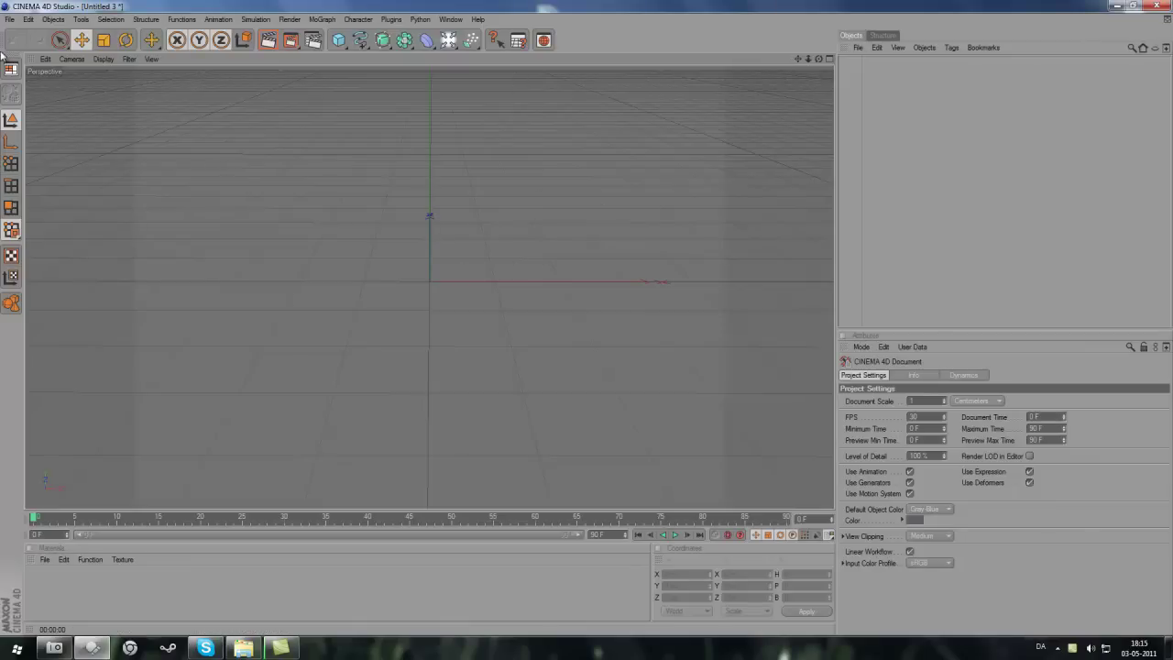
left_click(9, 20)
left_click(288, 87)
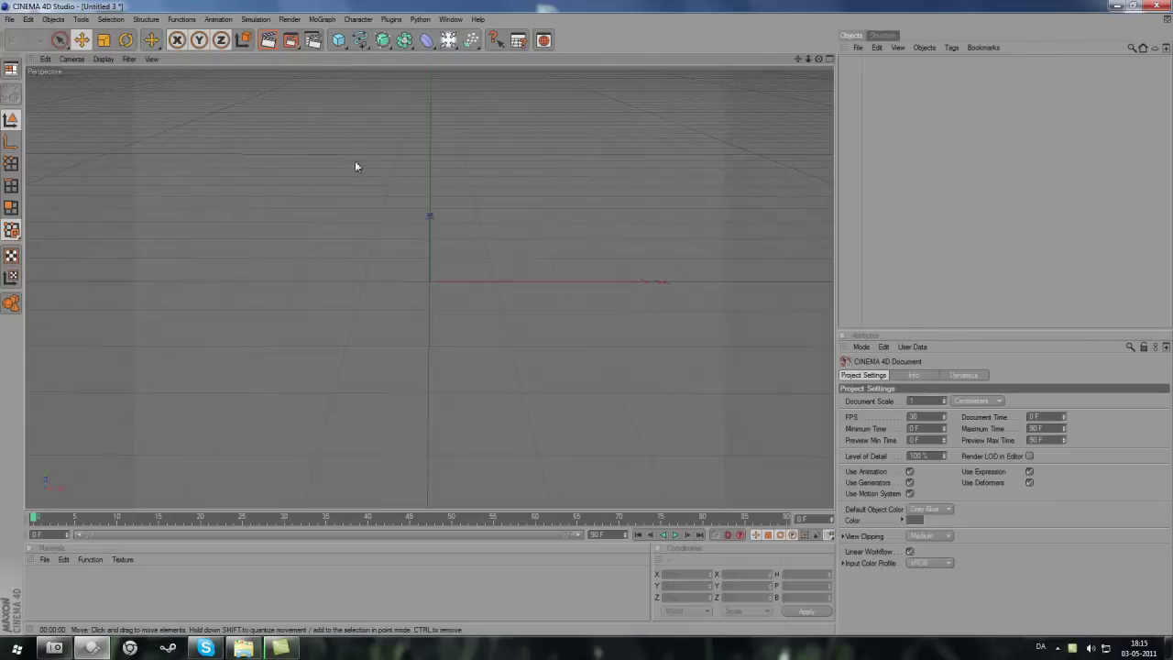
left_click_drag(338, 40, 365, 67)
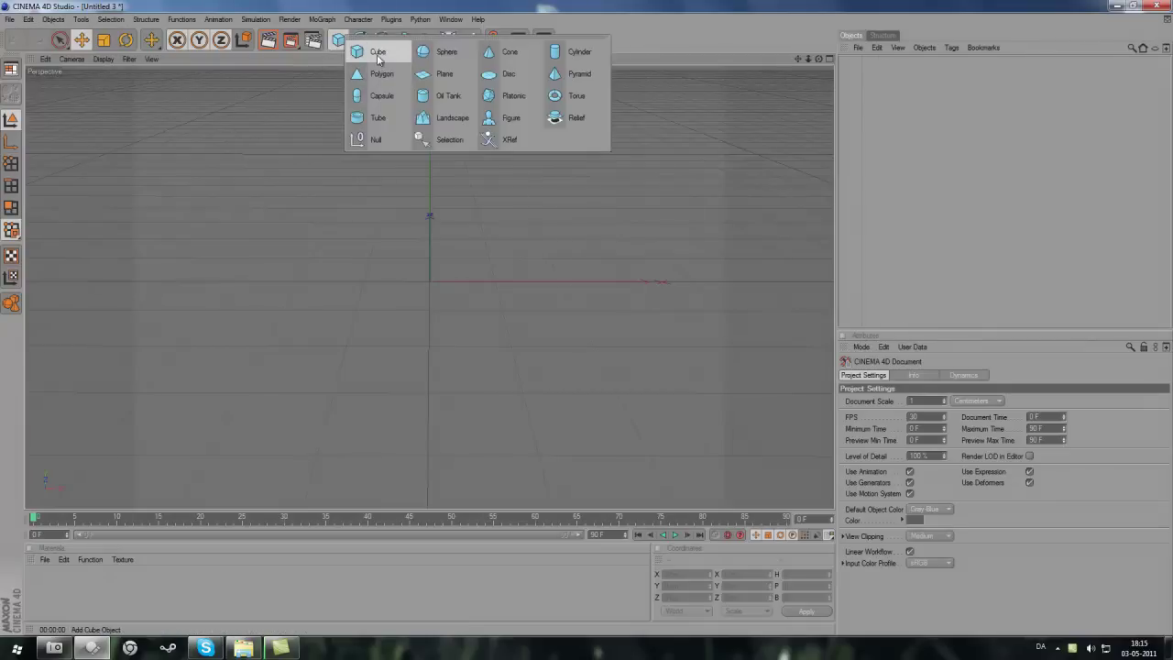
left_click(377, 55)
left_click_drag(426, 178, 832, 109)
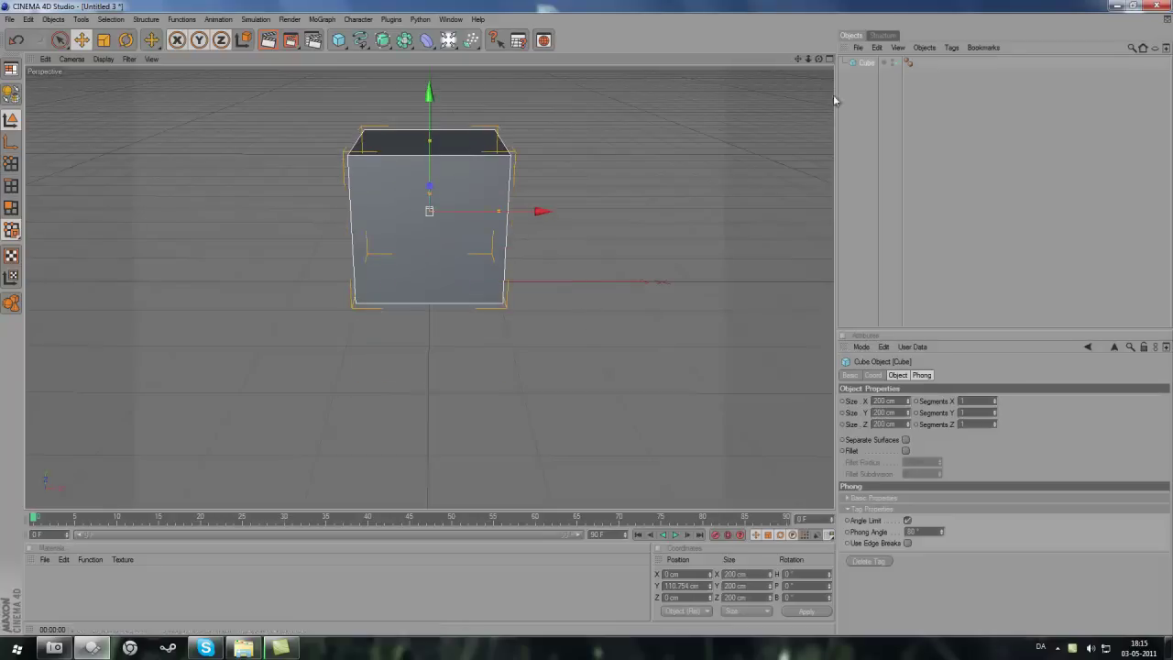
- Narrow the cube to about 57 × 55 cm and stretch it to about 2143 cm tall
left_click_drag(586, 319, 555, 120, "alt")
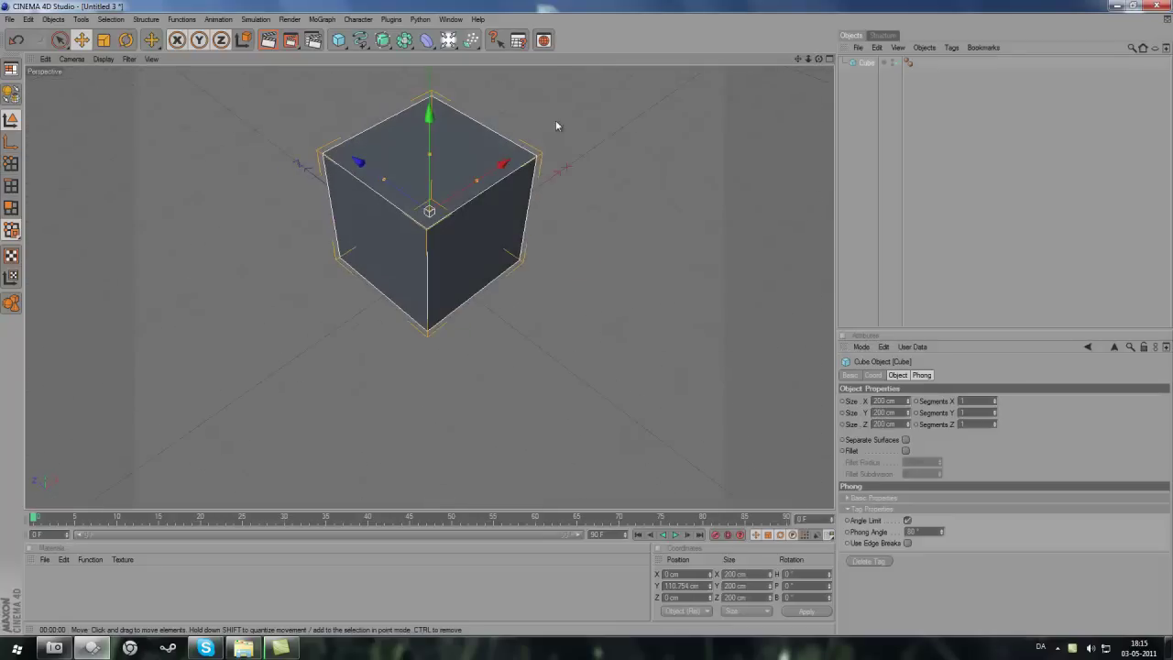
left_click_drag(477, 183, 586, 317)
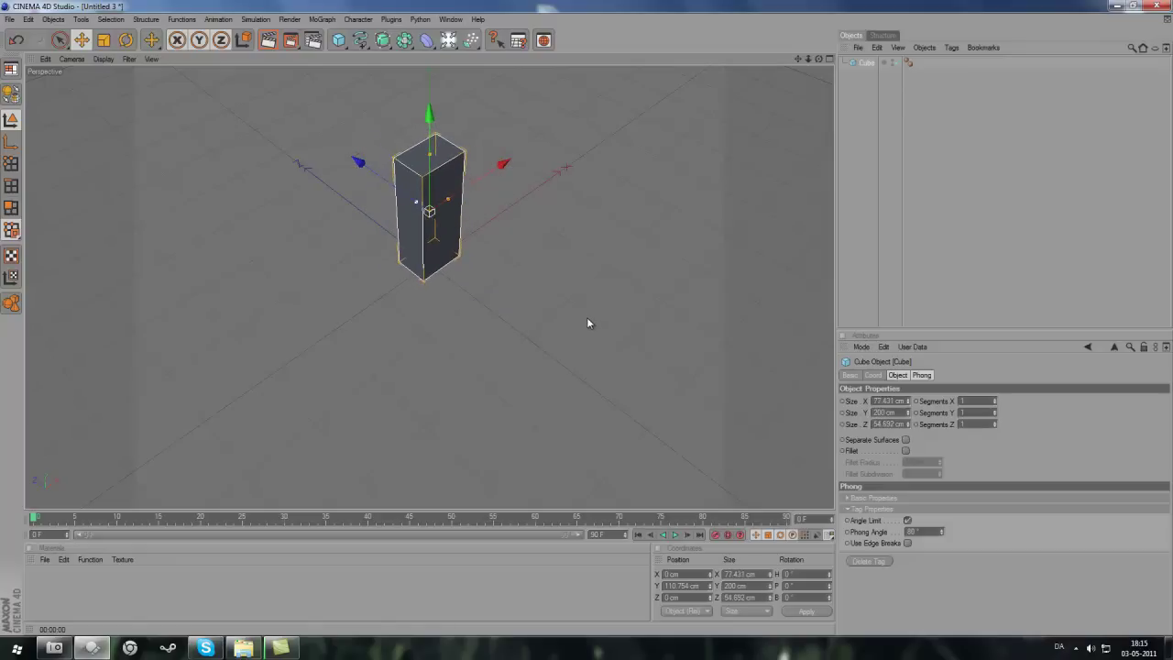
left_click_drag(446, 201, 585, 317)
left_click_drag(818, 61, 376, 409)
scroll(376, 409, "down", 5)
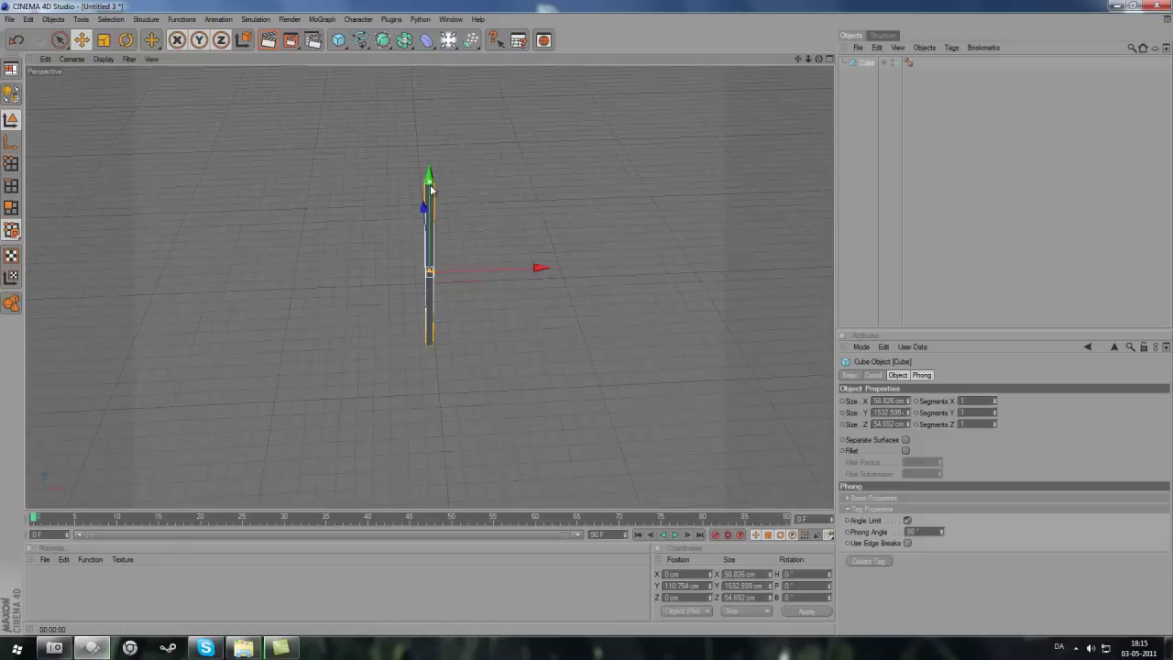
left_click_drag(587, 322, 583, 291)
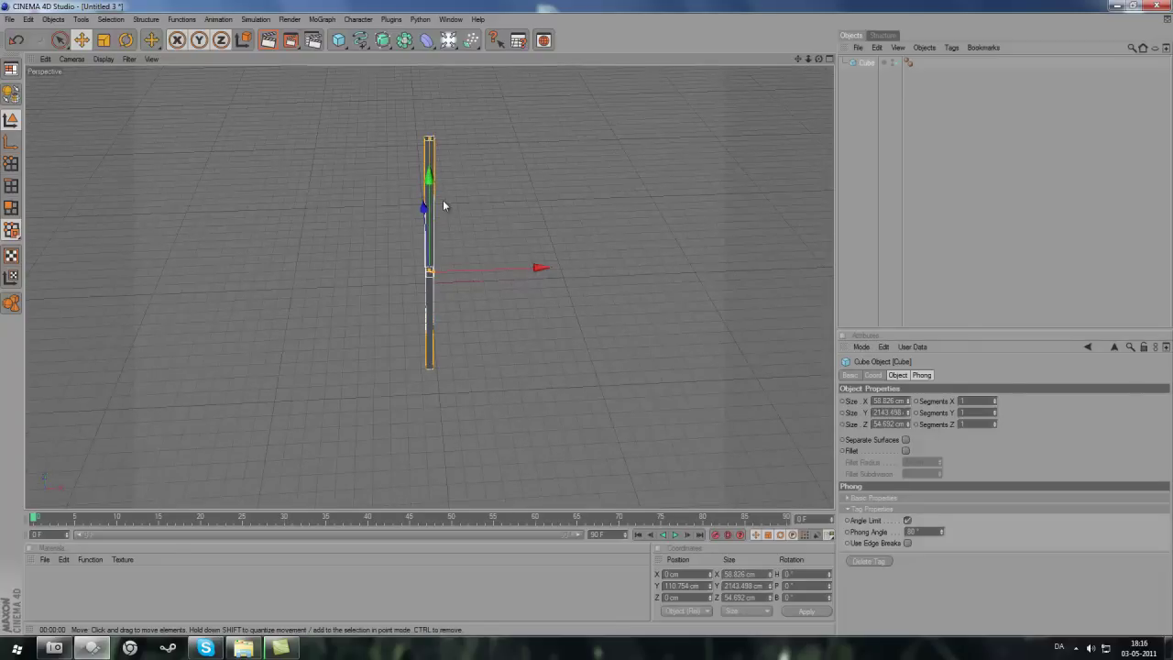
- Add a Cloner, make the Cube its child, and move the Cloner down to Y -972.183 cm
left_click(322, 19)
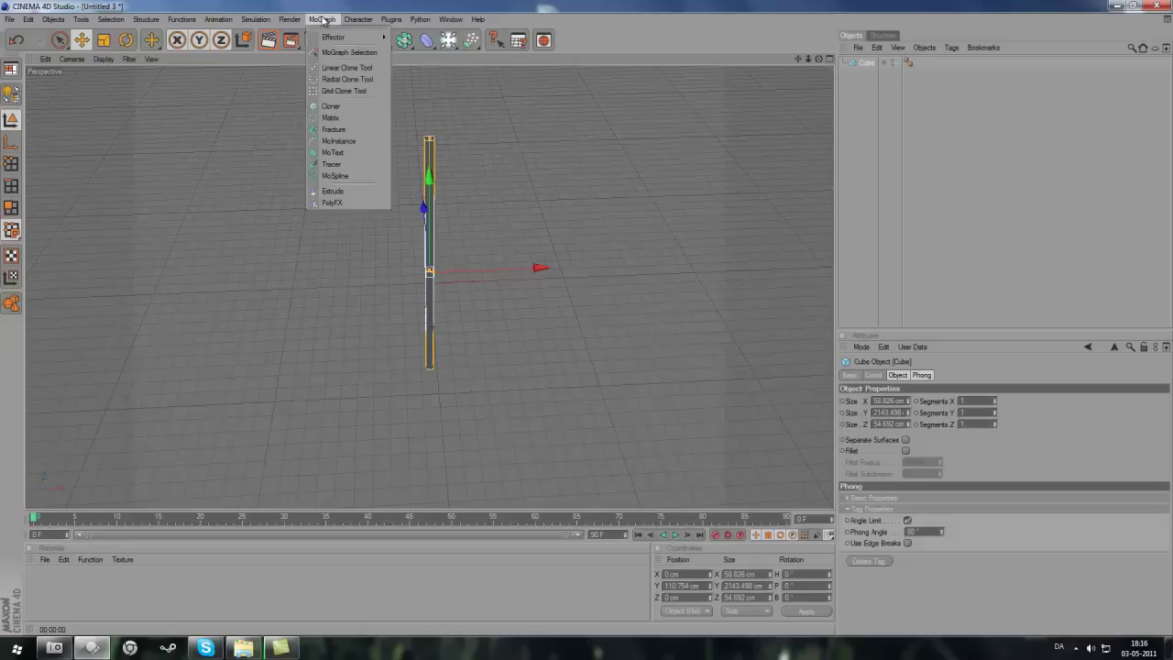
left_click(328, 106)
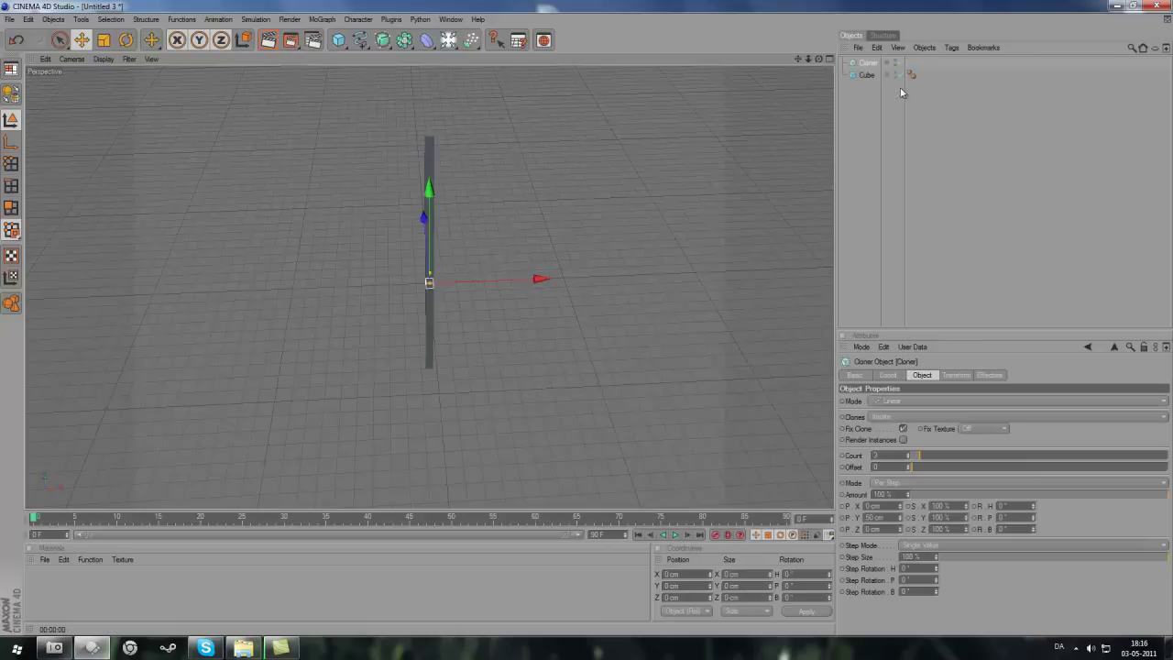
left_click_drag(862, 78, 874, 69)
left_click(868, 118)
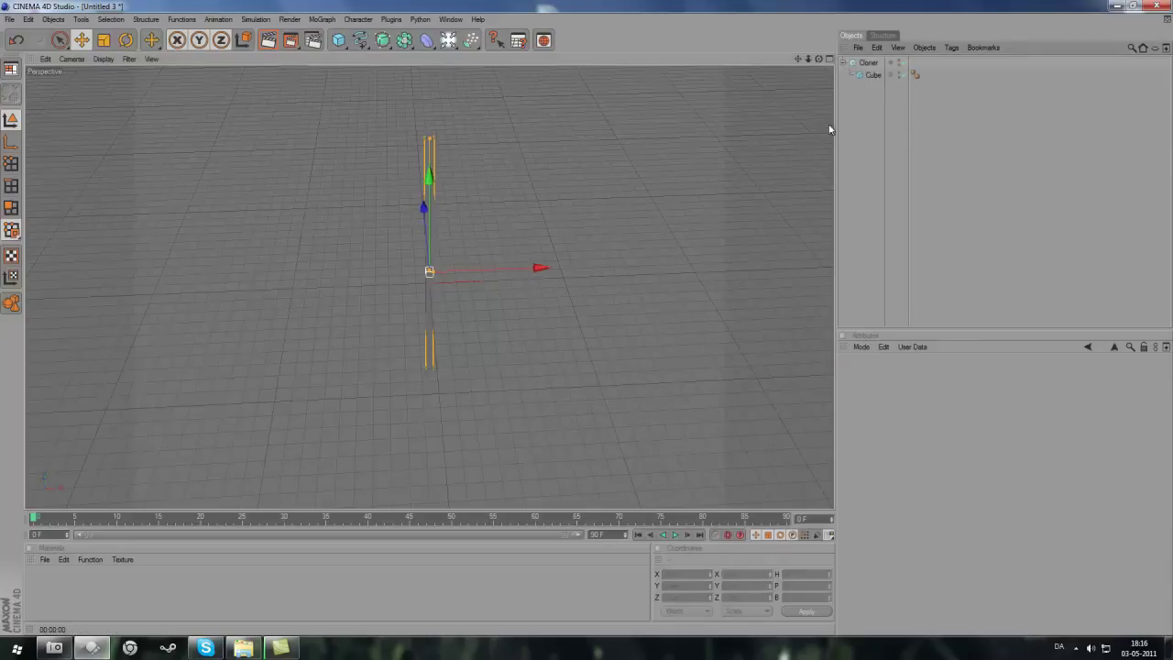
left_click(424, 190)
left_click_drag(429, 190, 427, 330)
- Render a quick test of the active view, then reselect the Cloner
scroll(418, 291, "up", 5)
left_click(268, 41)
left_click(618, 392)
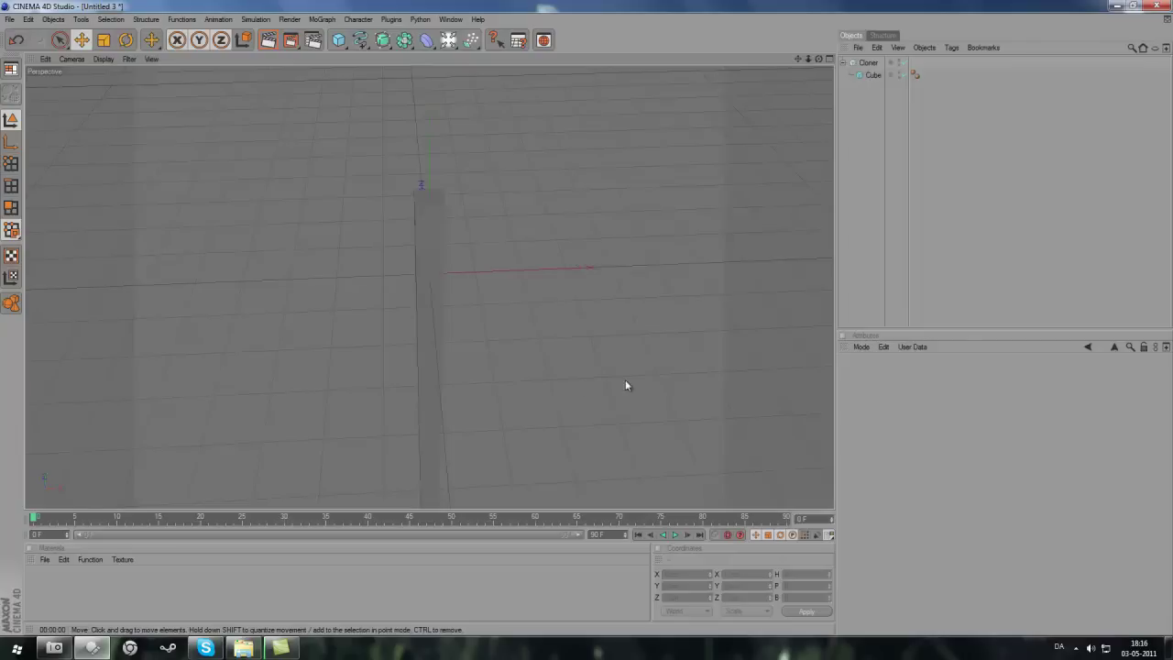
left_click(430, 211)
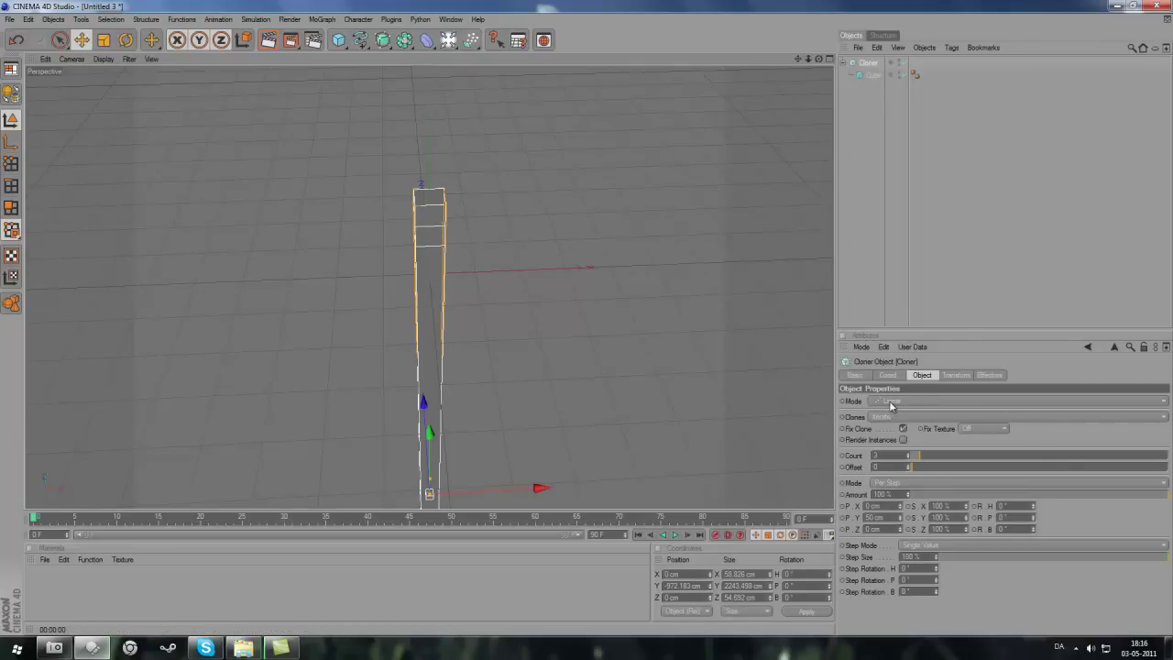
- Set the Cloner to Radial mode in the XZ plane with 10 clones and a 453 cm radius
left_click(889, 403)
left_click(891, 424)
left_click(902, 404)
left_click(893, 432)
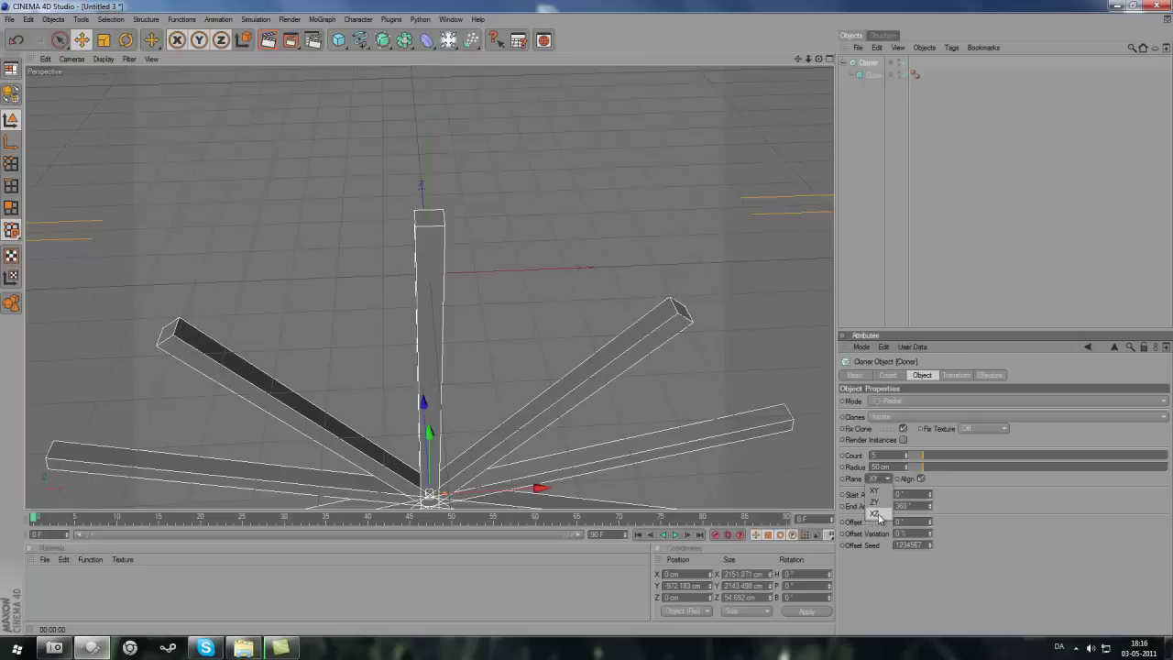
left_click(878, 514)
mouse_move(917, 456)
left_mouse_down()
mouse_move(950, 454)
mouse_move(935, 456)
left_mouse_up()
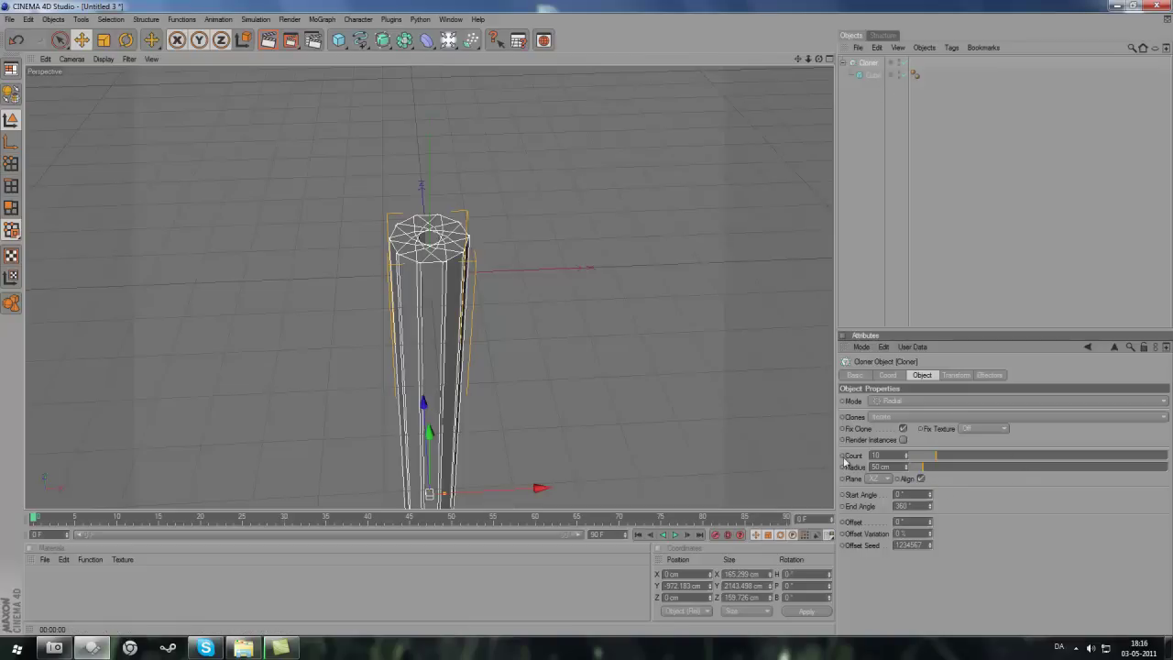
mouse_move(920, 474)
left_mouse_down()
mouse_move(1073, 473)
mouse_move(997, 485)
mouse_move(1028, 473)
left_mouse_up()
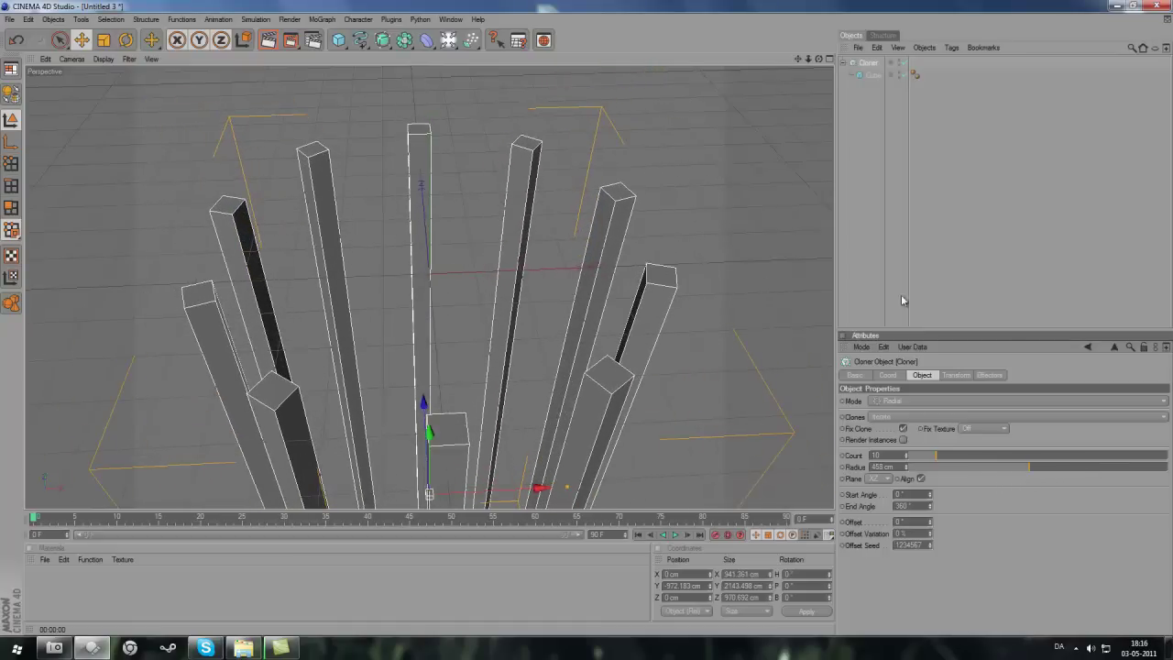
mouse_move(566, 326)
left_mouse_down("alt")
mouse_move(615, 322)
mouse_move(587, 323)
left_mouse_up("alt")
left_click(338, 39)
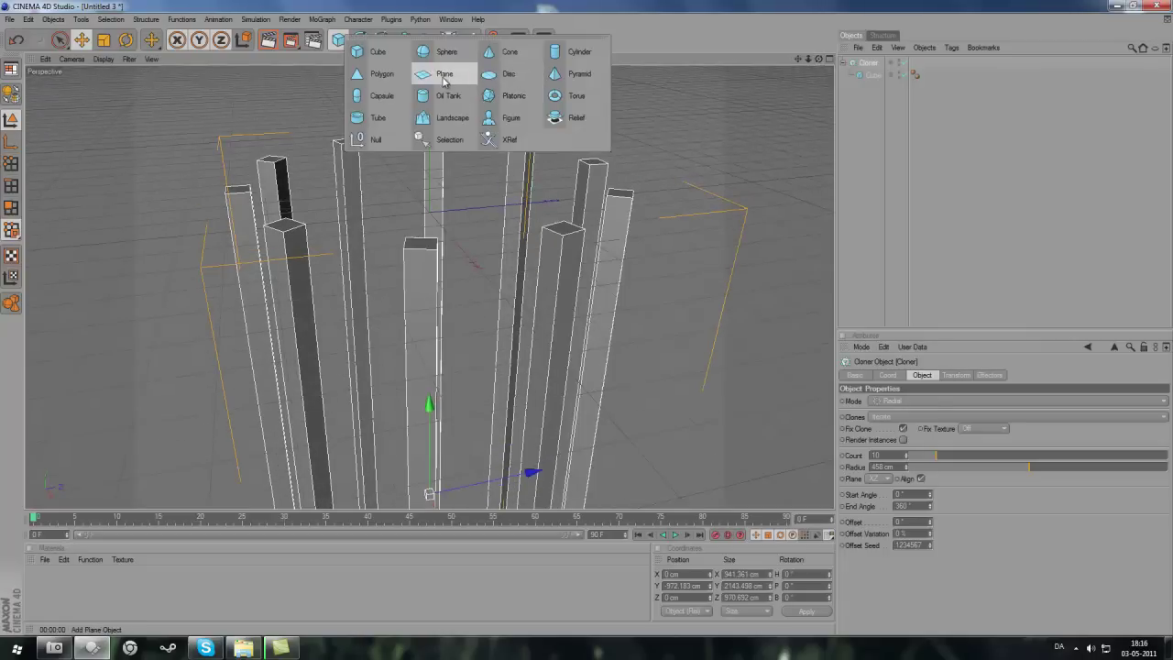
- Add a Plane sized 1000000 × 1000000 cm and render a quick preview of it
left_click(443, 75)
type("1000000")
key("Tab")
type("1000000")
key("Return")
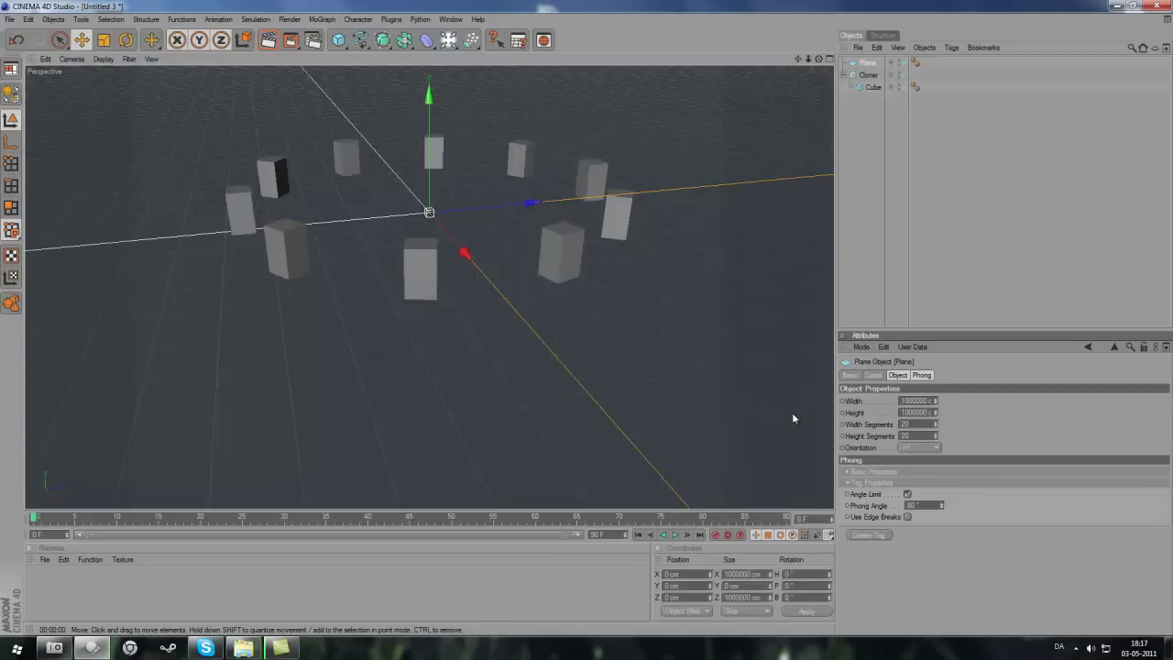
left_click(269, 40)
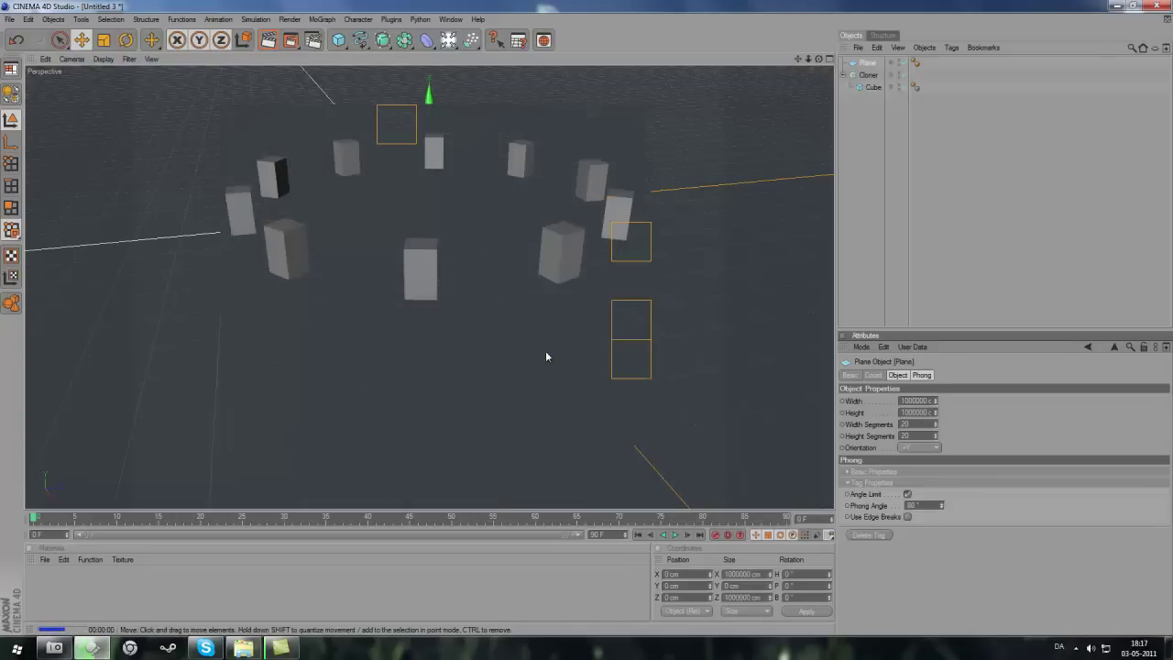
left_click(162, 578)
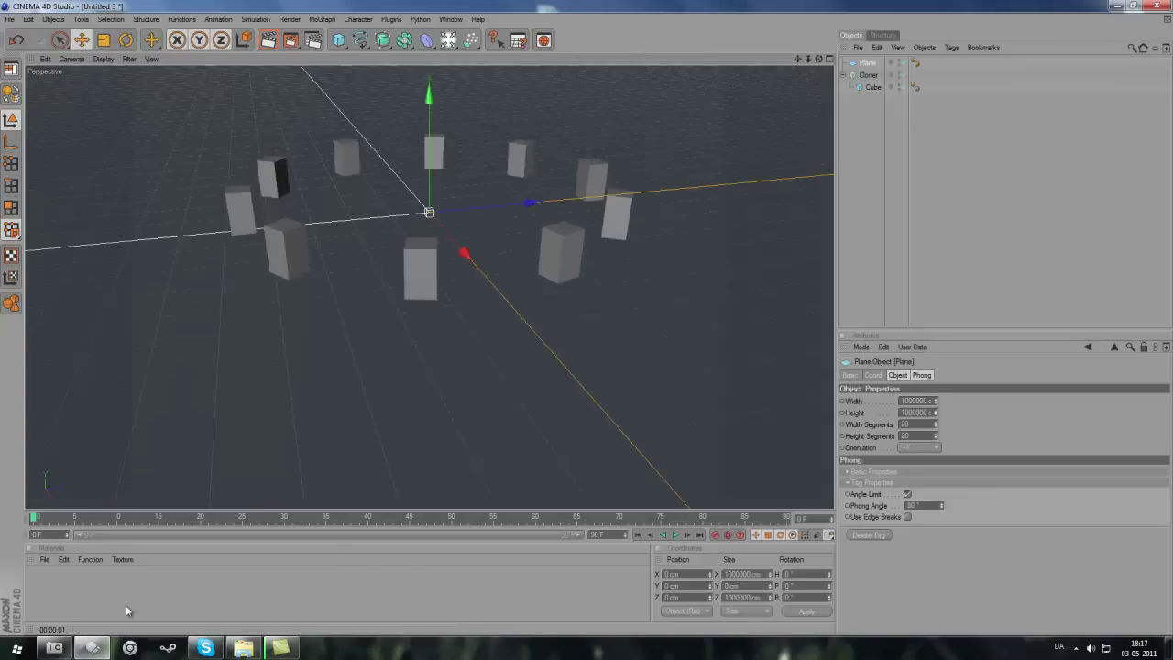
- Create a Nukei material with a teal diffuse colour (RGB 0/205/137) and apply it to the Cloner
left_click(42, 559)
mouse_move(75, 426)
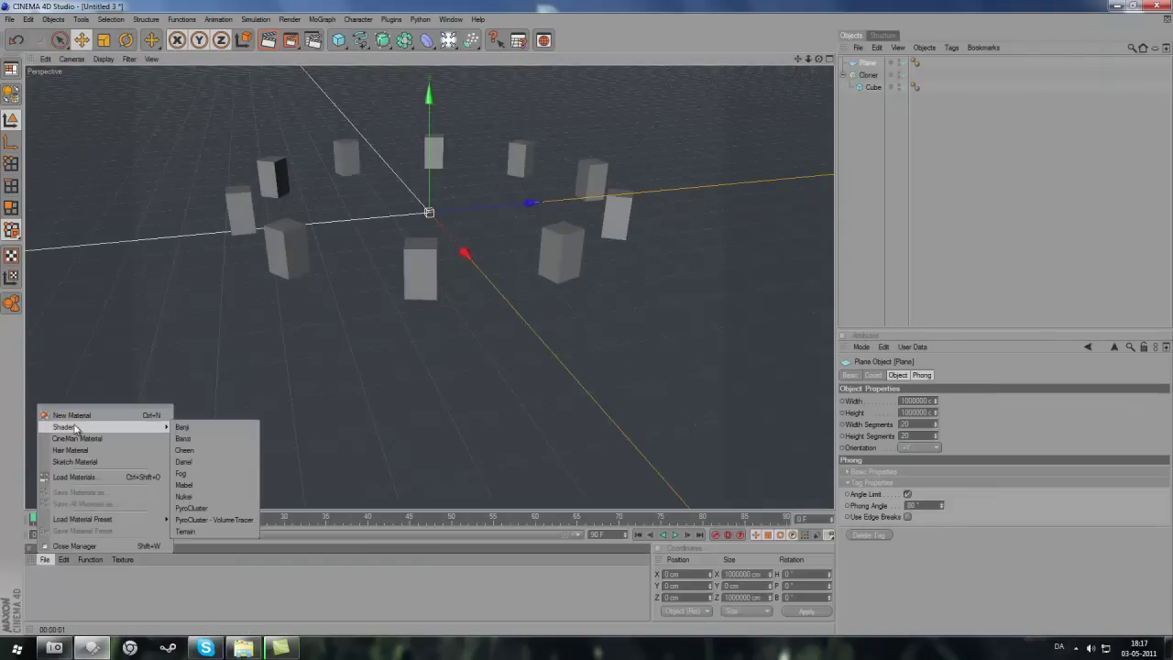
left_click(183, 495)
double_click(36, 579)
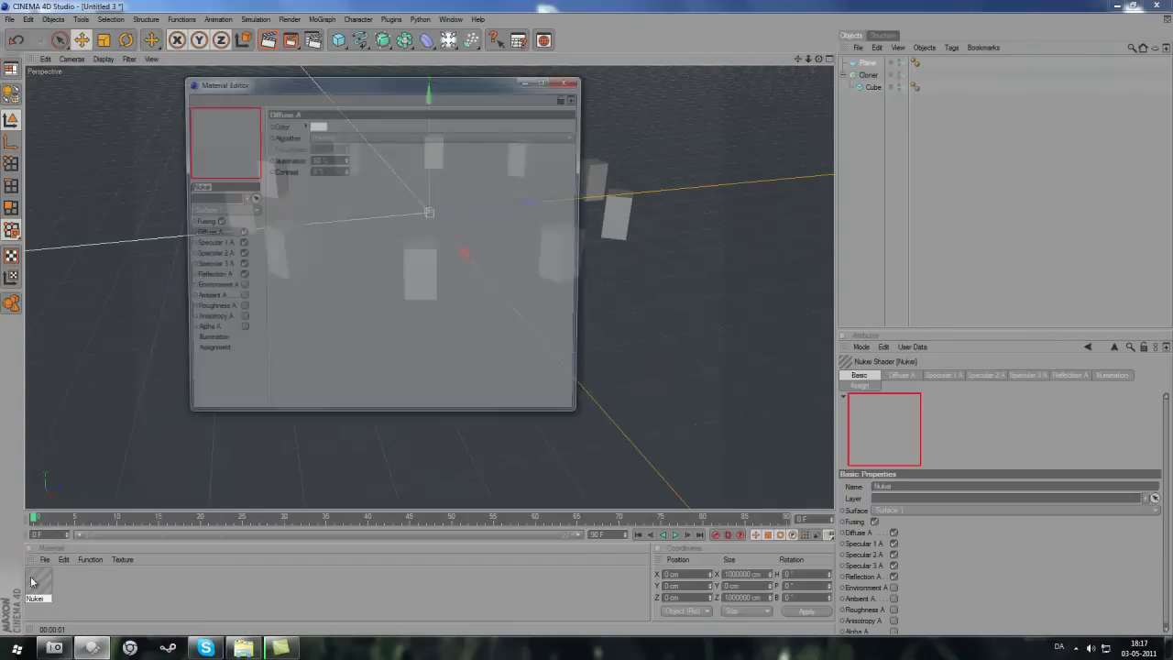
left_click(307, 125)
left_click_drag(281, 77, 340, 83)
left_click(317, 110)
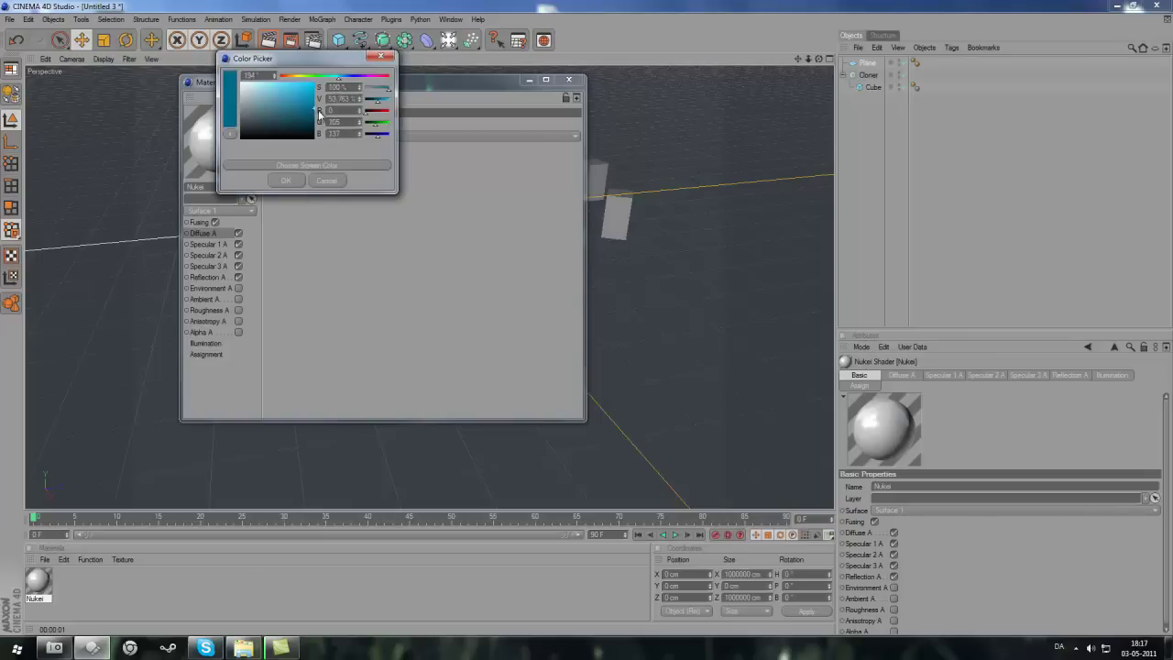
left_click(285, 179)
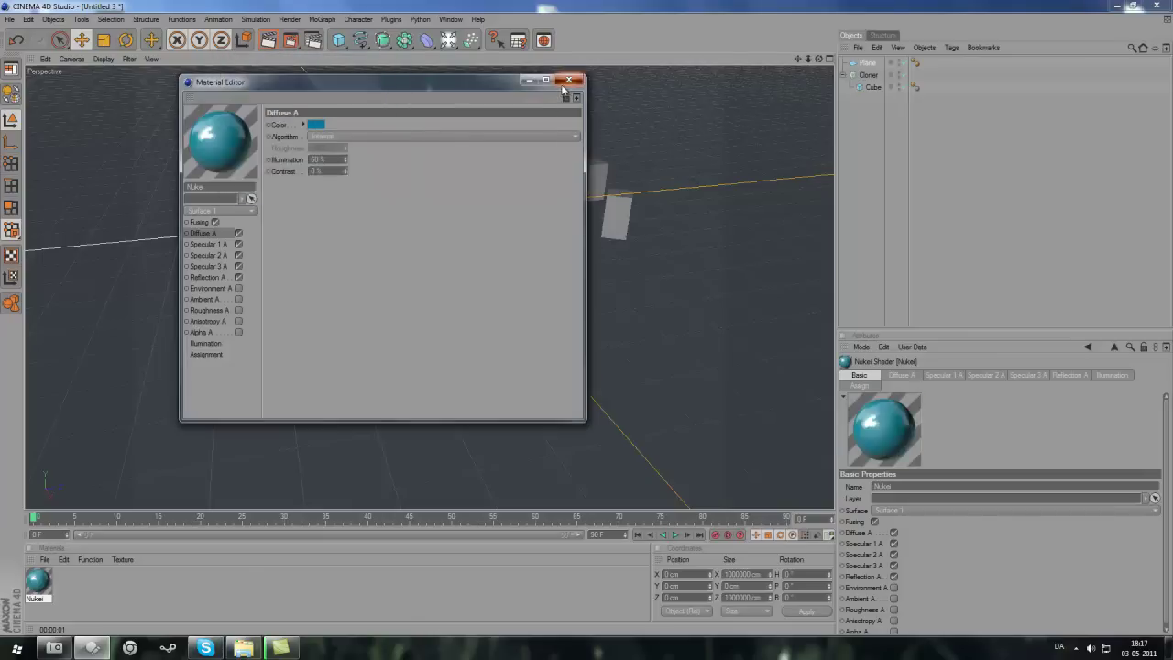
left_click(568, 79)
left_click_drag(34, 581, 411, 254)
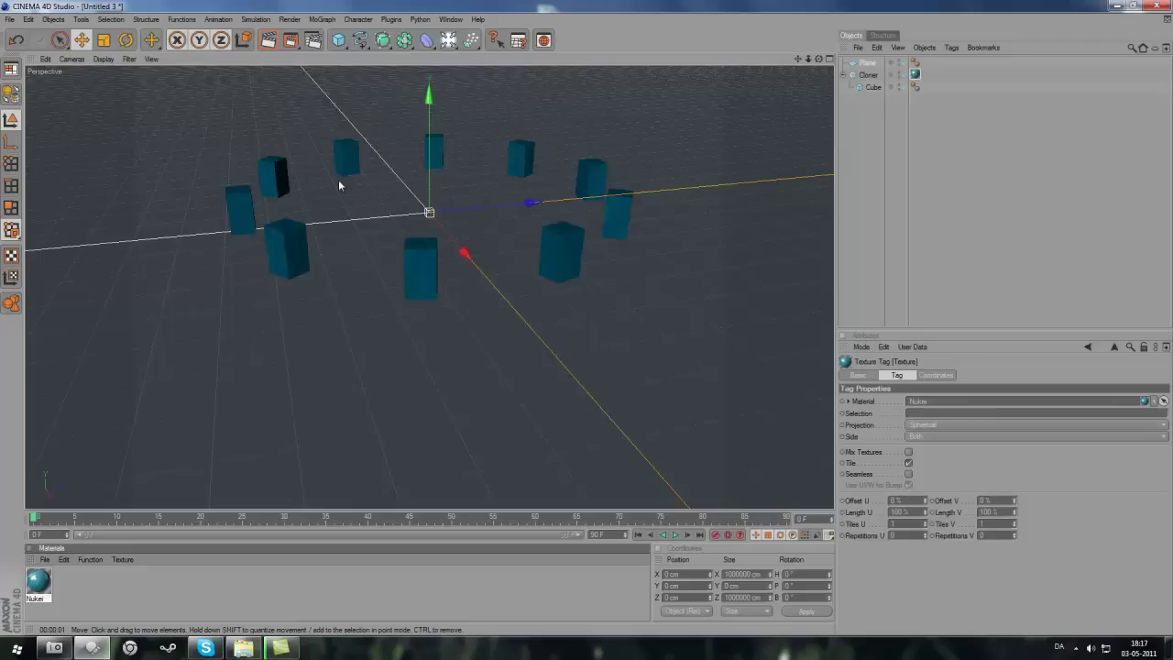
- Render a viewport preview with Ctrl+R and orbit around the cube ring
key("ctrl+r")
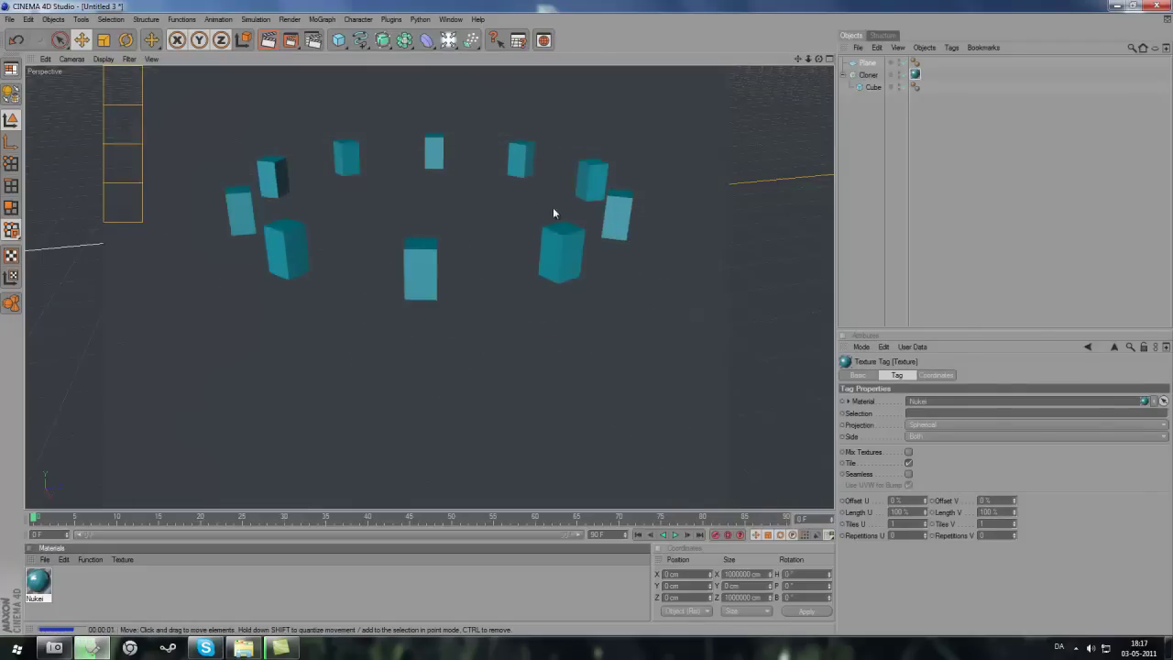
left_click(381, 417)
left_click_drag(492, 254, 464, 261, "alt")
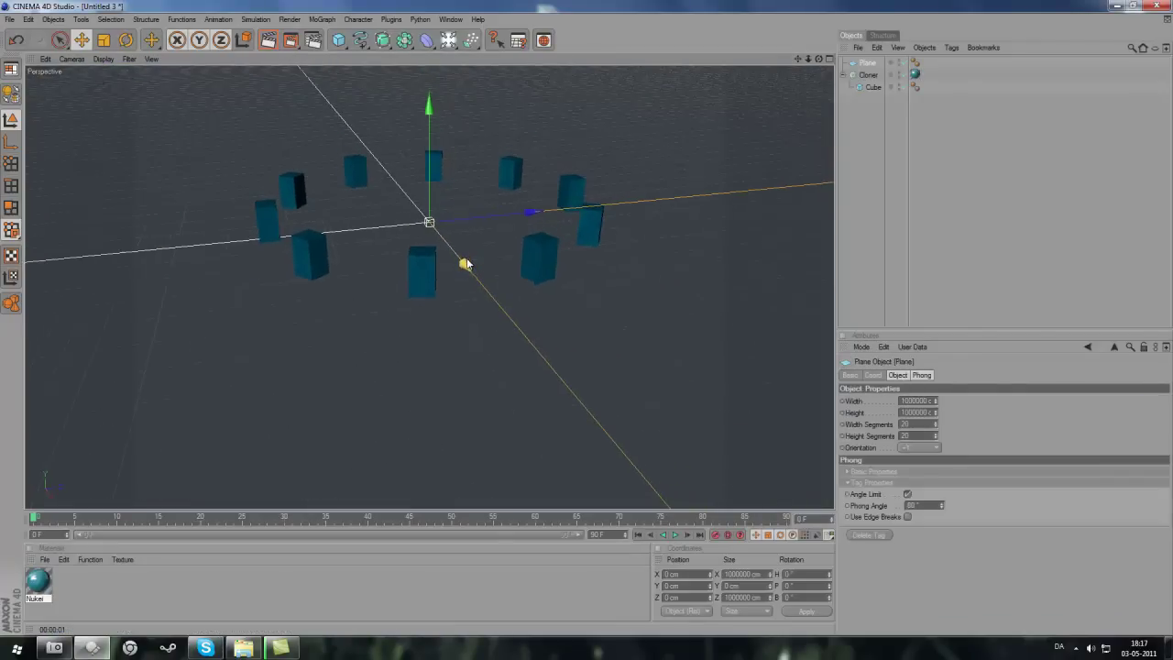
- Rename the Plane object to 'Floor'
double_click(869, 63)
type("Flo")
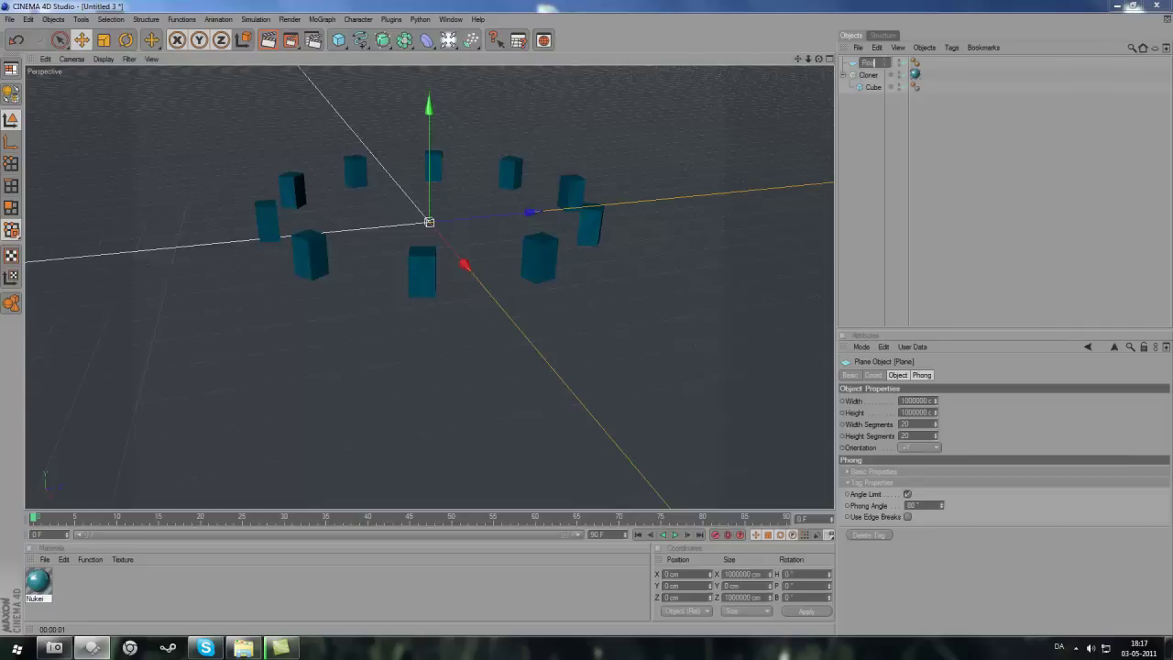
type("or")
key("Return")
left_click(842, 144)
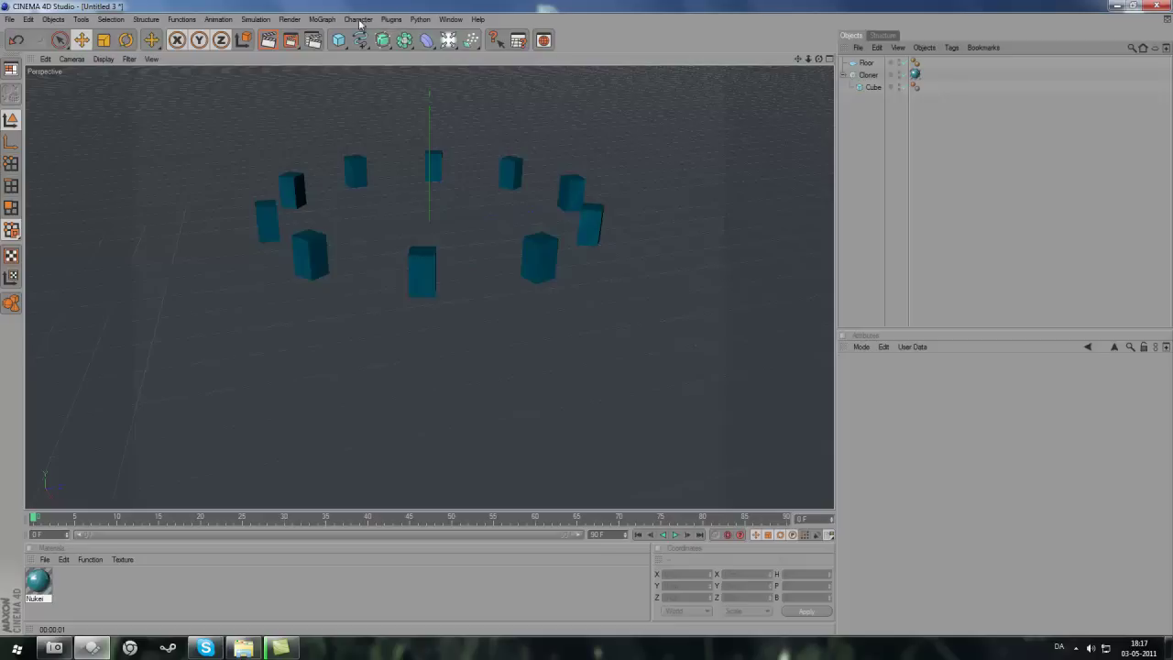
- Add a Sound effector and link it into the Cloner's Effectors list
left_click(325, 19)
mouse_move(362, 36)
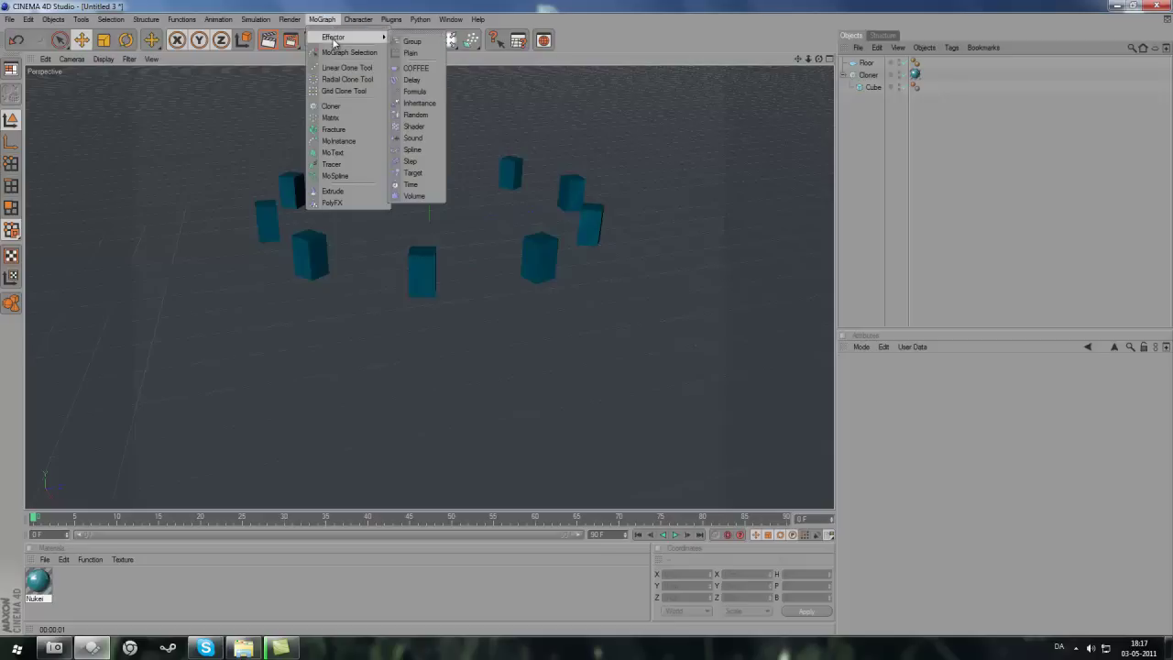
left_click(413, 138)
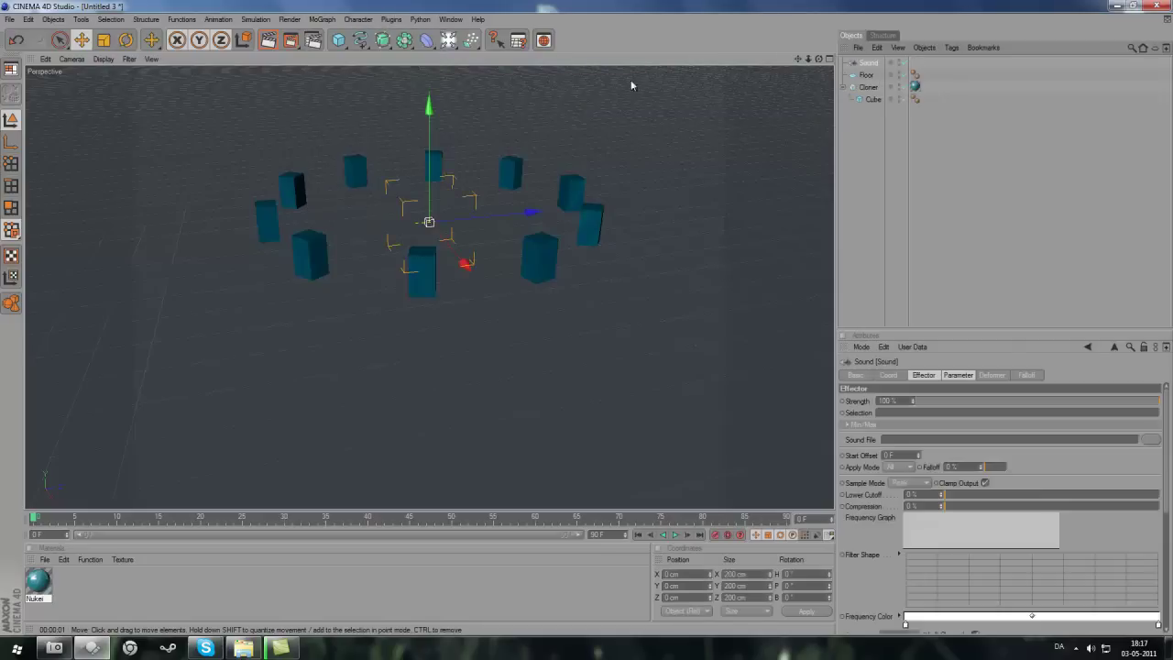
left_click(867, 87)
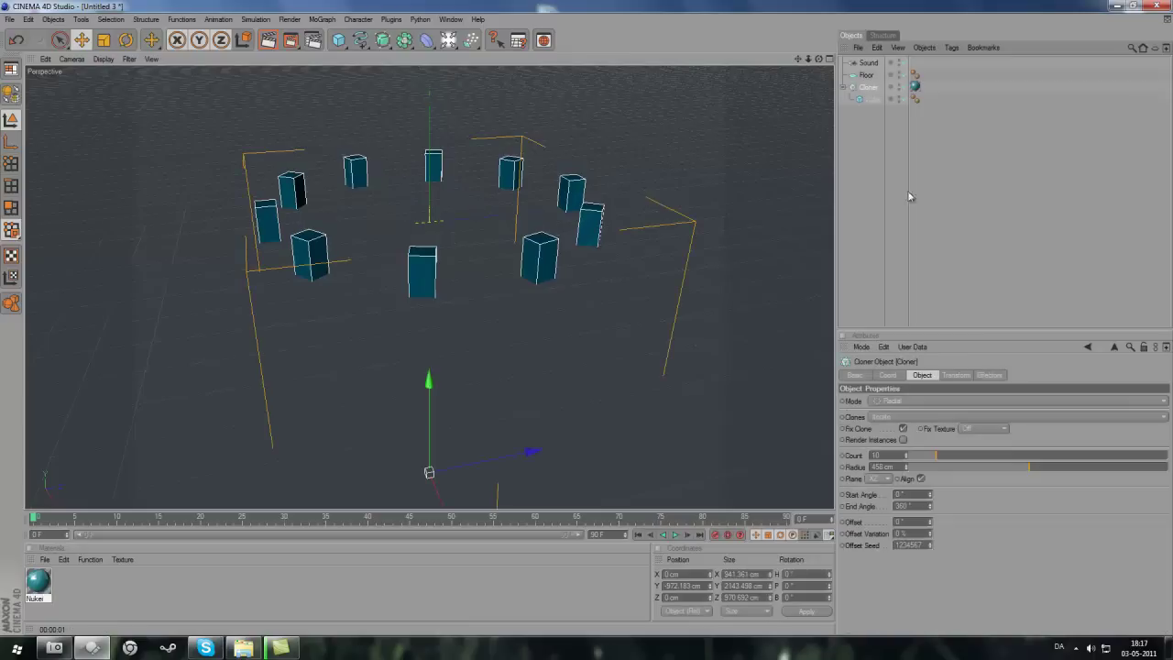
left_click(995, 376)
left_click_drag(867, 62, 907, 424)
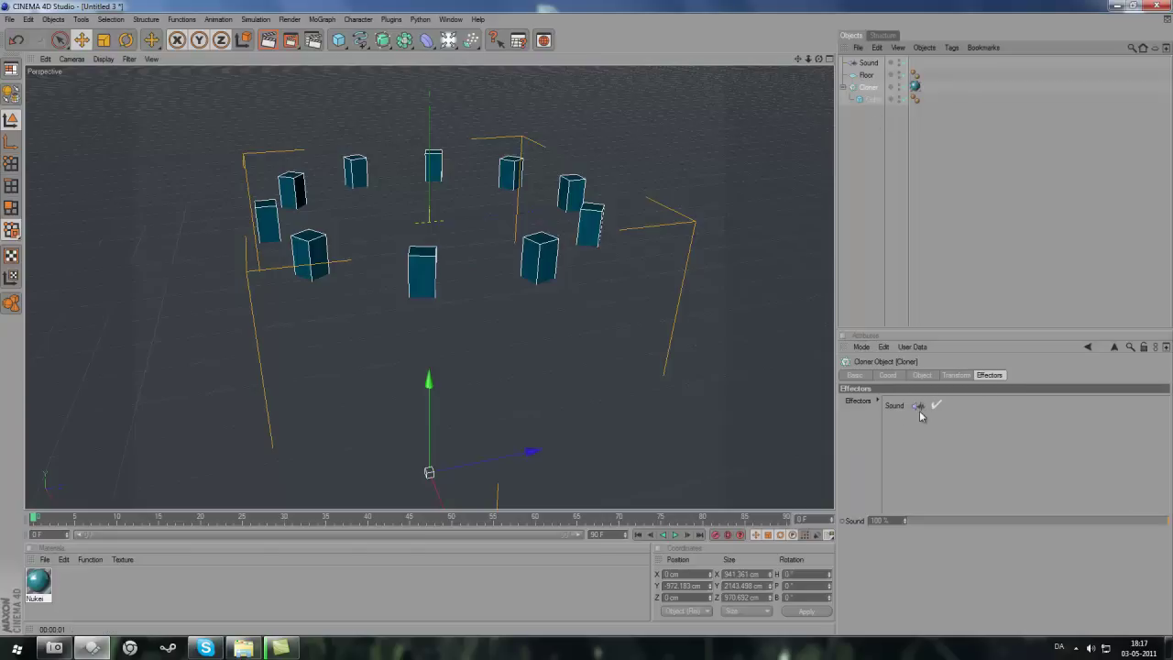
- Select the Sound effector and show its Effector settings
left_click(868, 63)
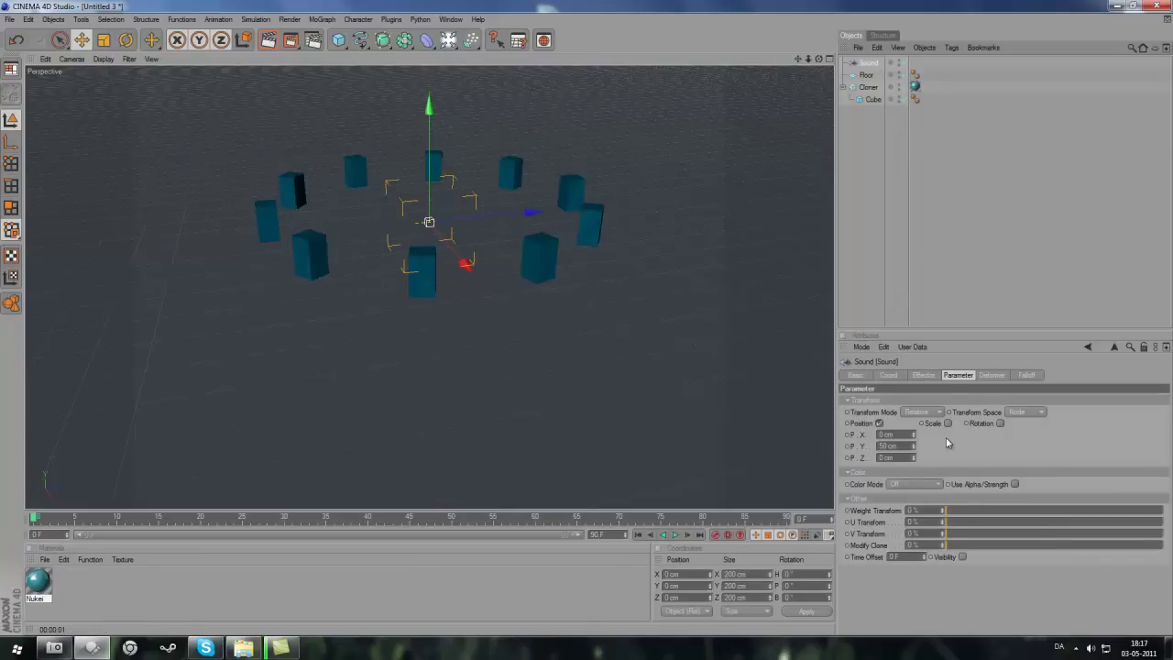
left_click(923, 377)
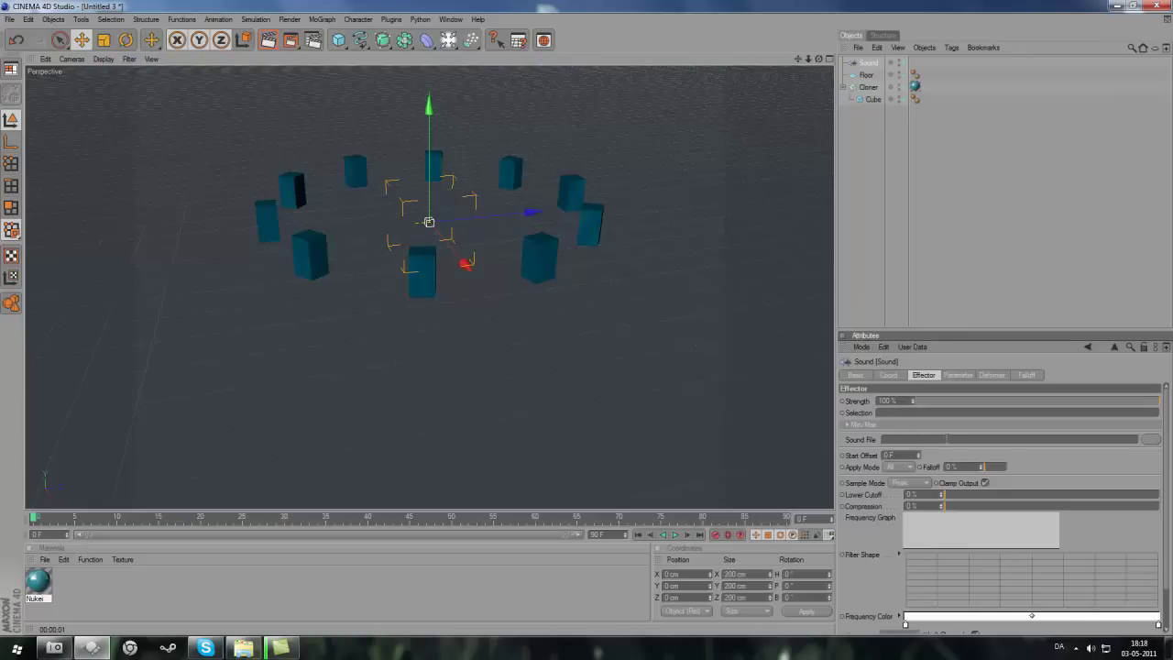
mouse_move(1166, 415)
left_mouse_down()
mouse_move(1165, 460)
mouse_move(1165, 401)
left_mouse_up()
- Search the Start menu for 'Free Studio' and launch Free Studio Manager
key("super")
type("Free Studio")
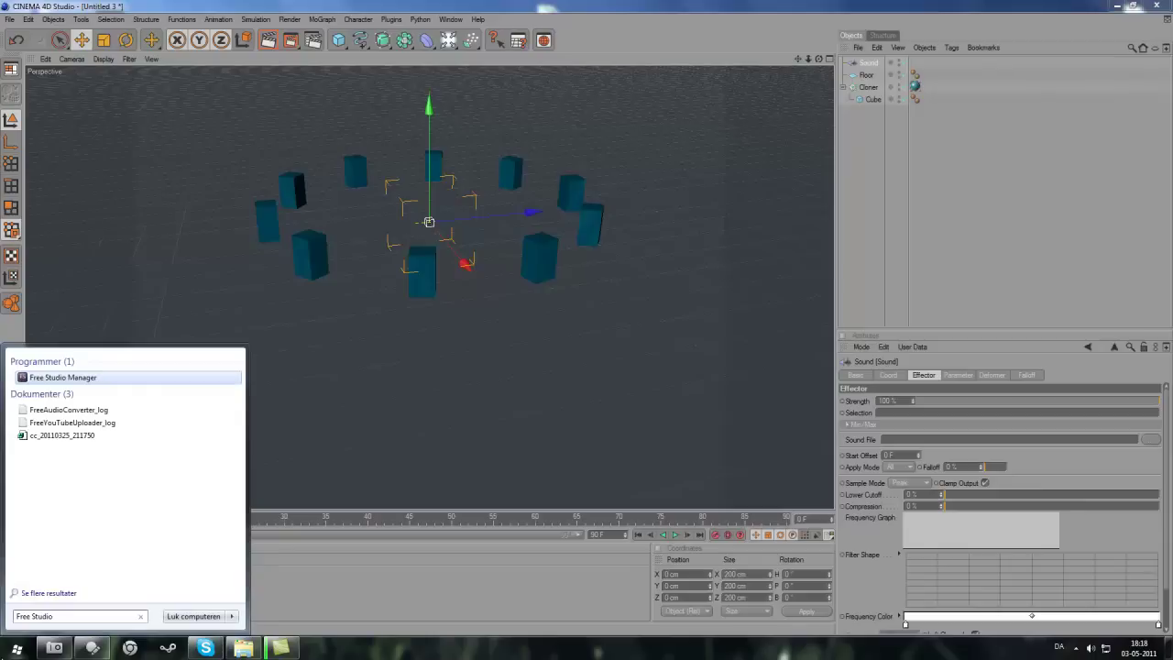
left_click(78, 377)
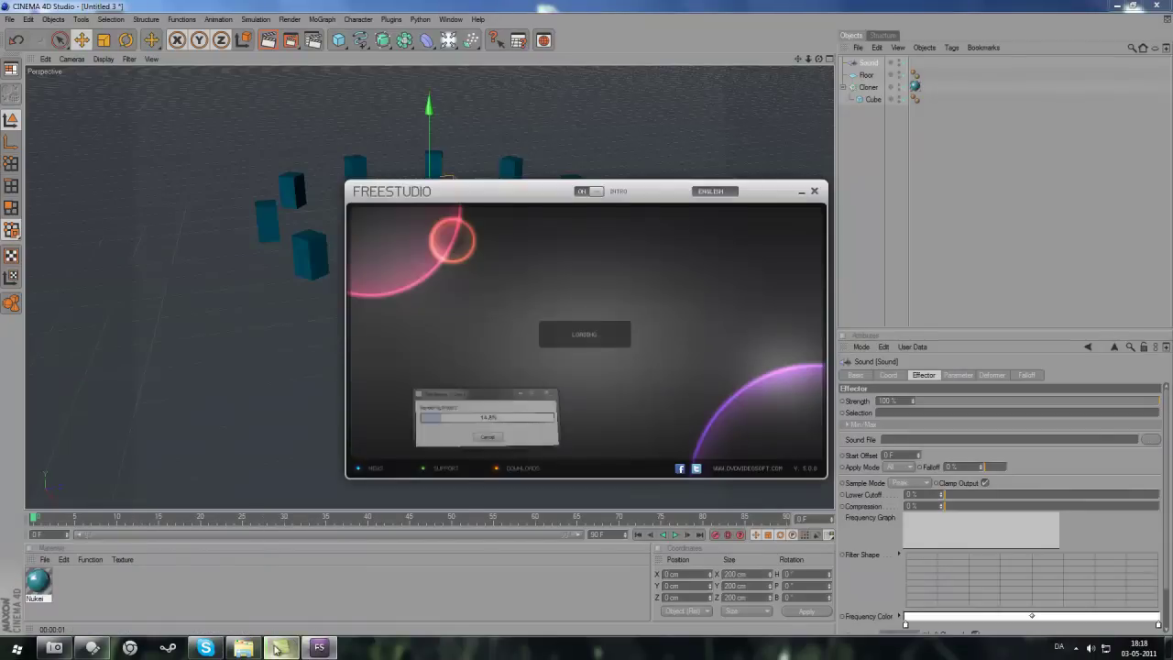
left_click(57, 649)
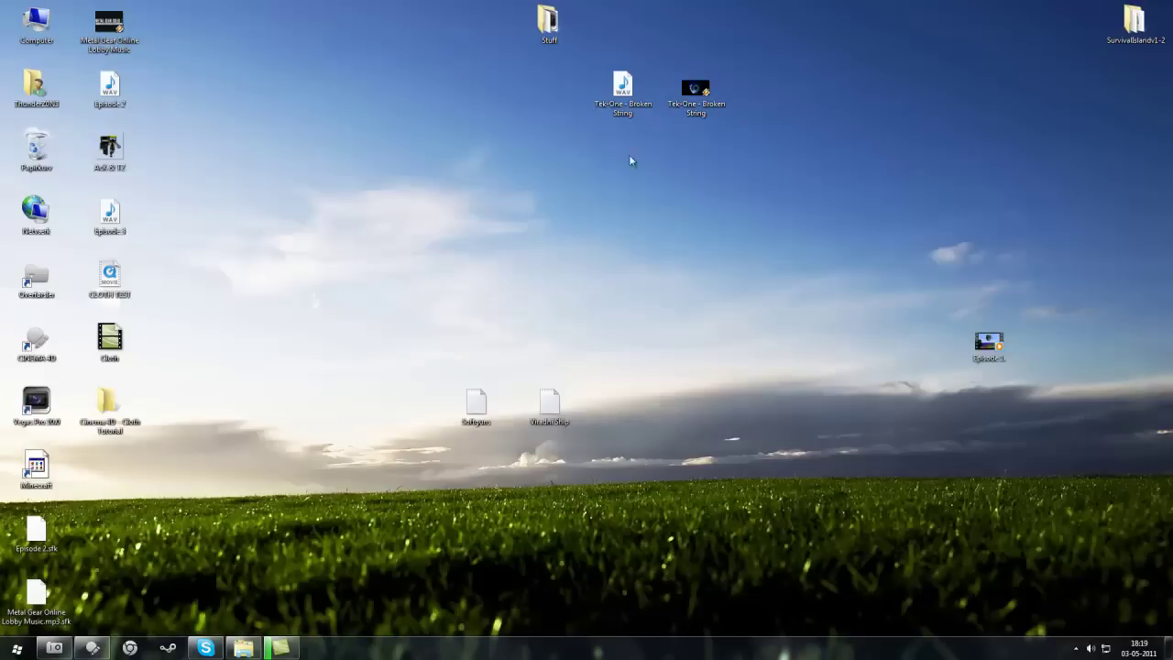
- Move the Tek-One - Broken String WAV file to the middle of the desktop, then return to Cinema 4D
left_click_drag(553, 162, 673, 131)
left_click(704, 108)
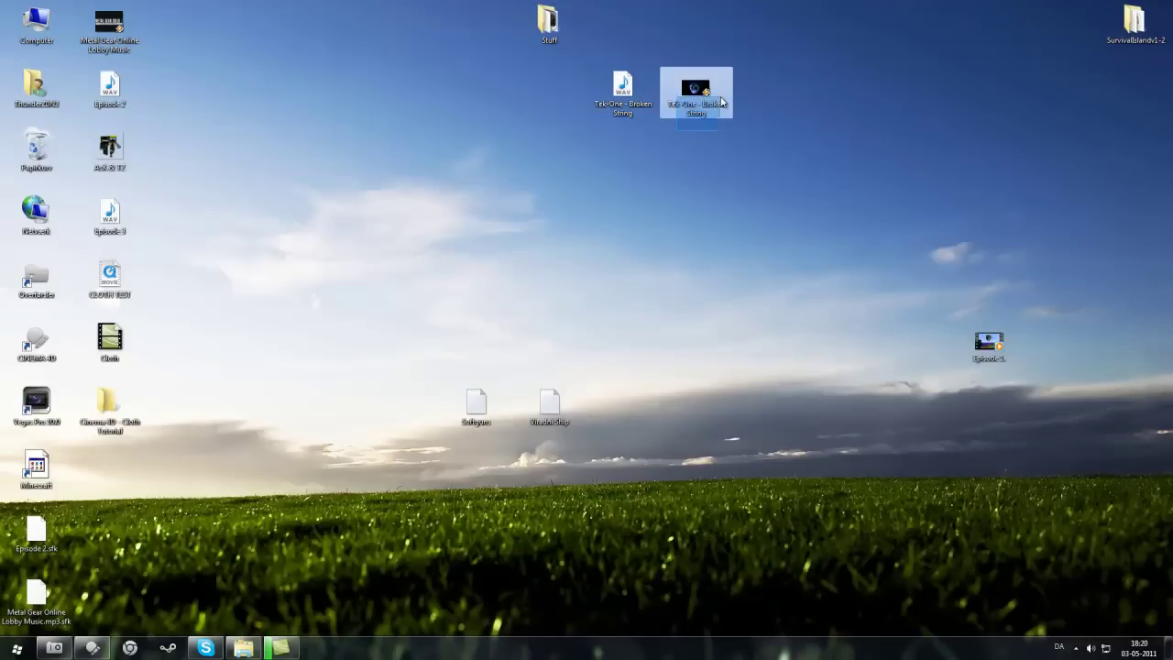
left_click(593, 104, "ctrl")
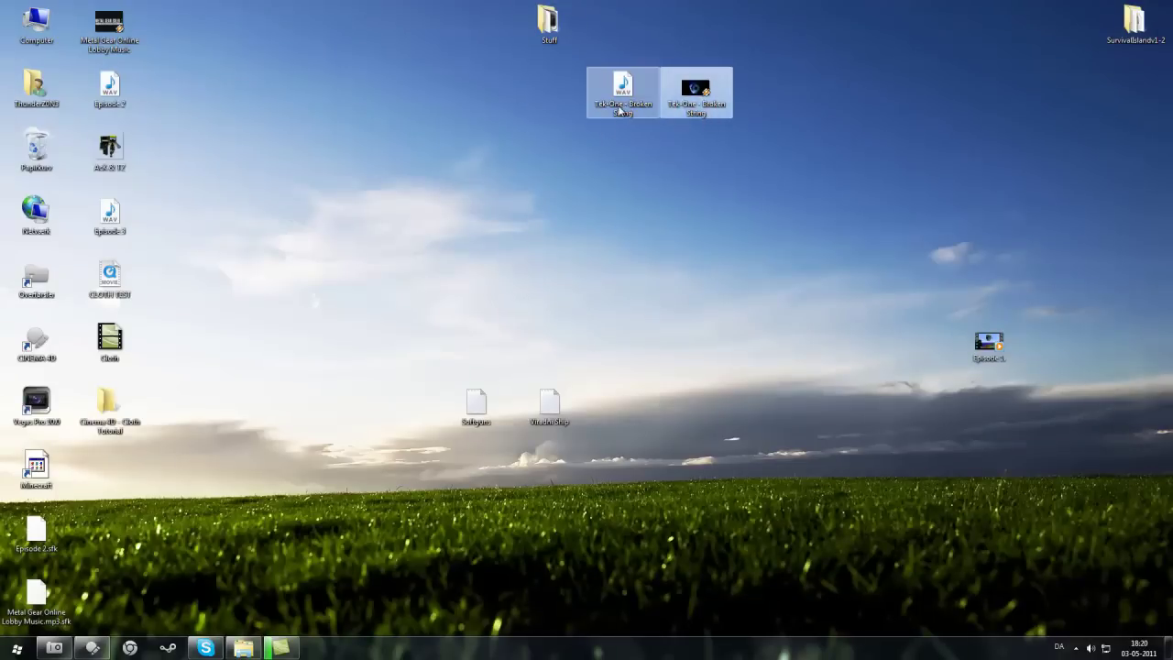
left_click(620, 111)
left_click_drag(620, 111, 403, 371)
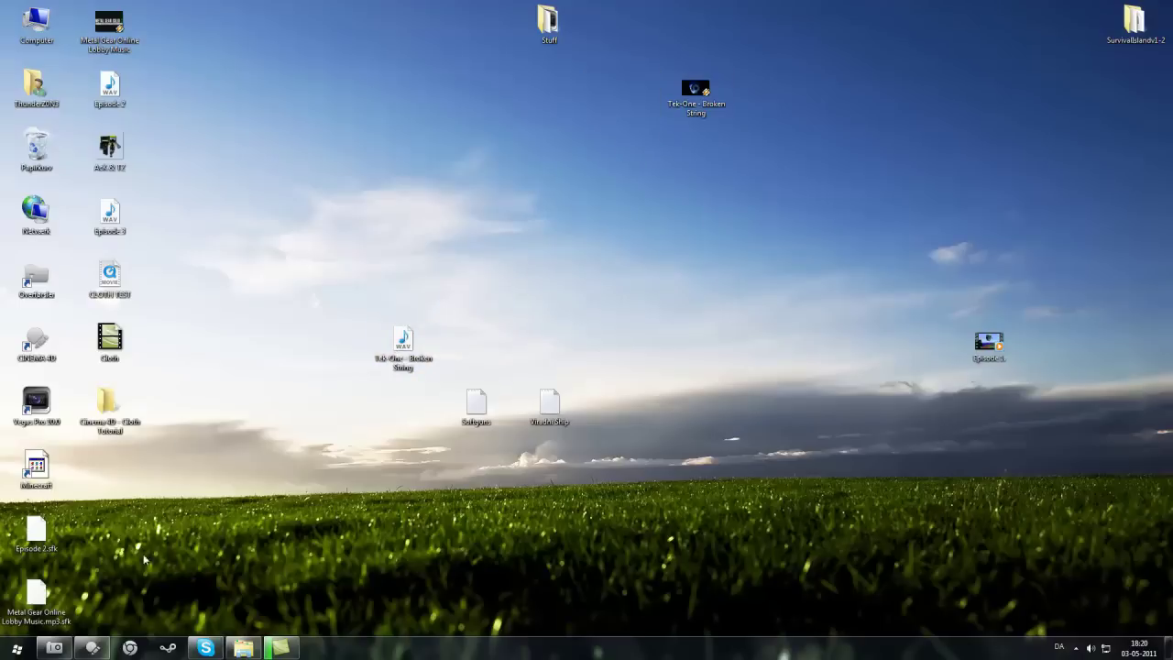
left_click(92, 648)
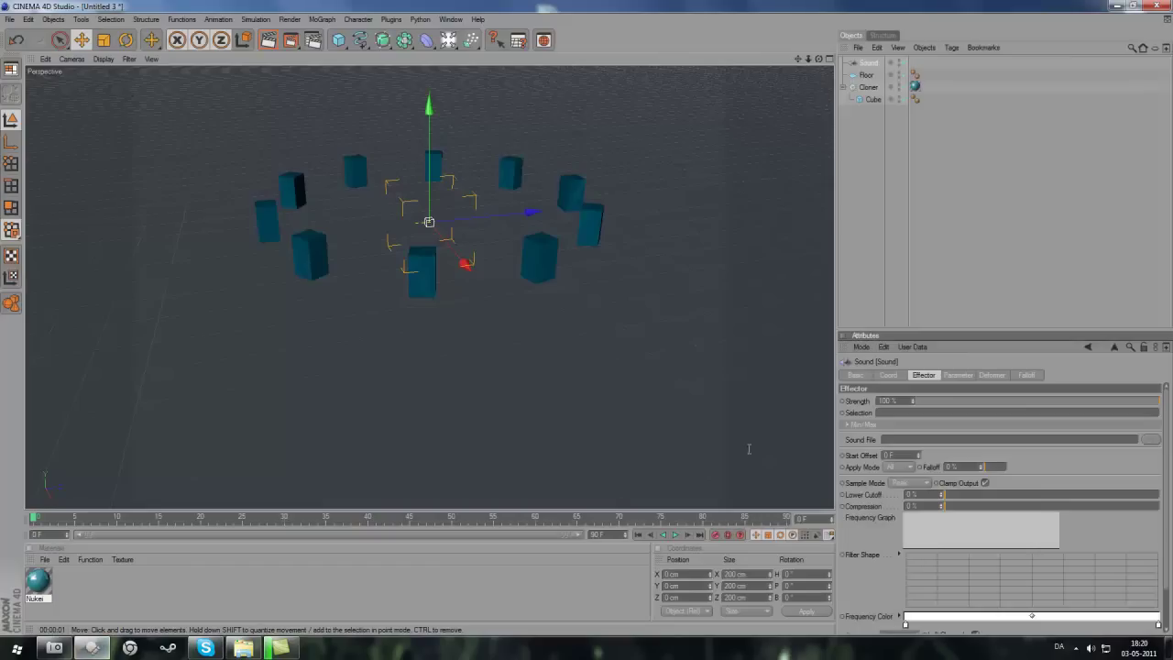
- Load Tek-One - Broken String.wav as the Sound effector's sound file
left_click(1149, 440)
left_click_drag(577, 129, 575, 237)
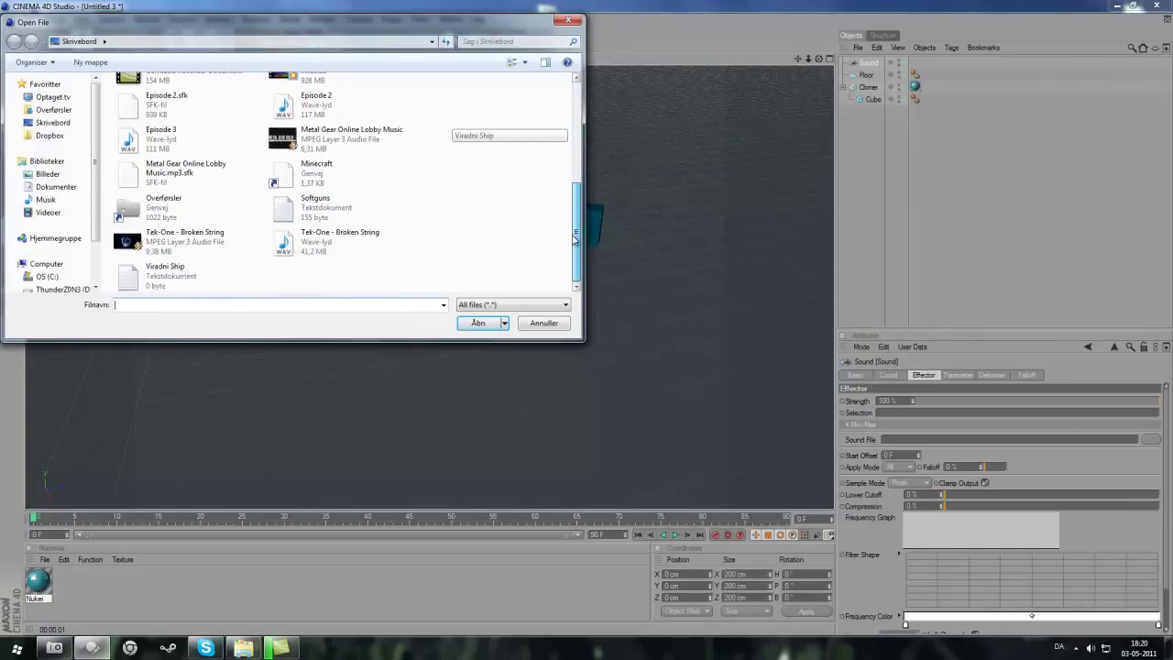
double_click(330, 236)
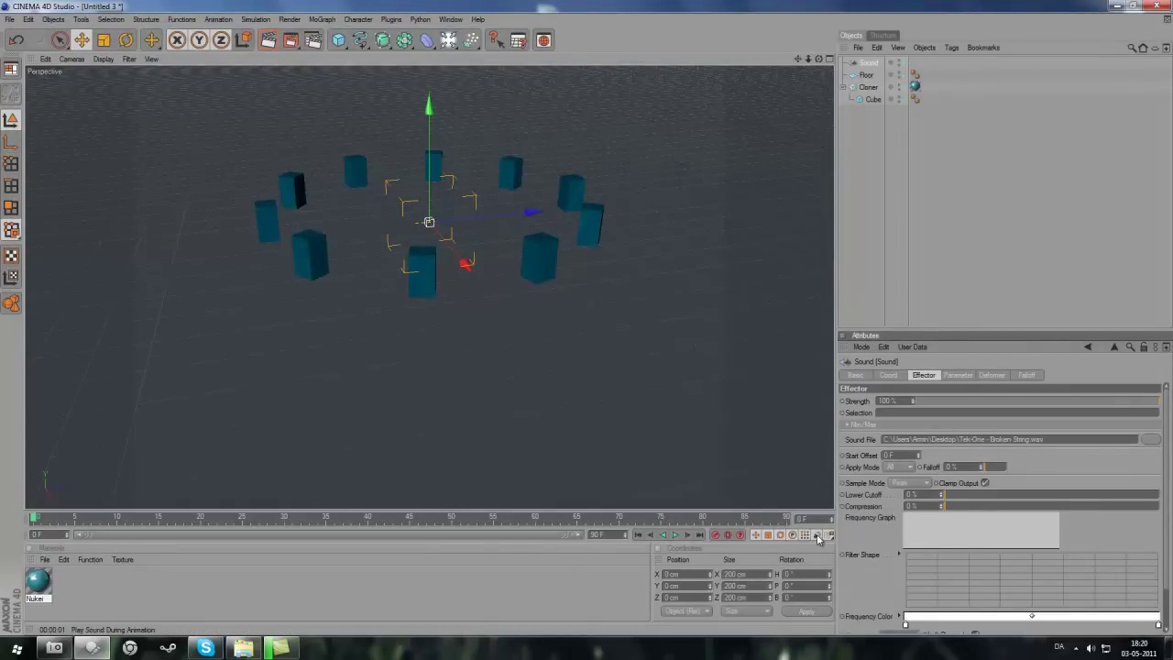
- Play and rewind the animation, switch Apply Mode to Step, then play and stop again
left_click(676, 536)
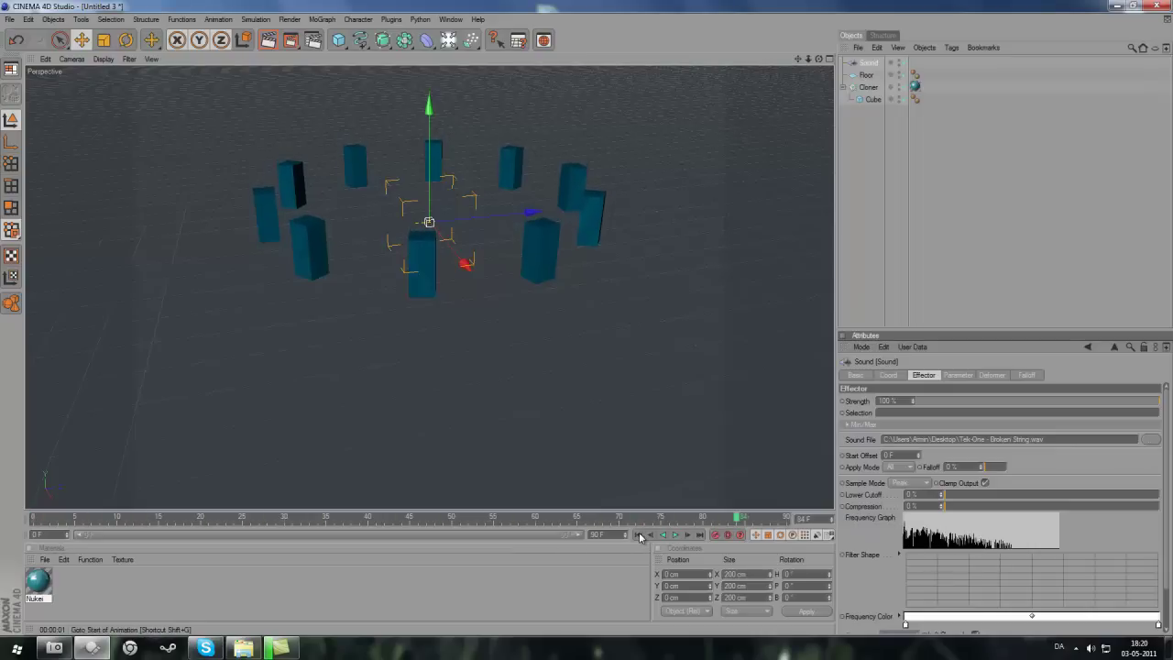
left_click(639, 534)
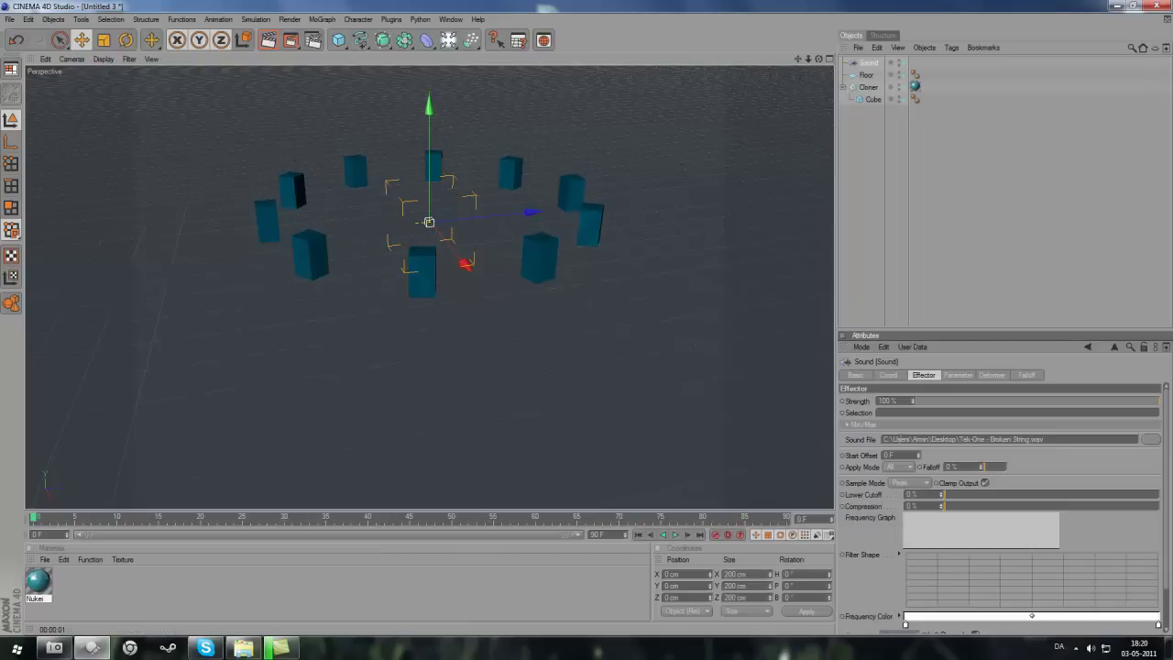
left_click(895, 490)
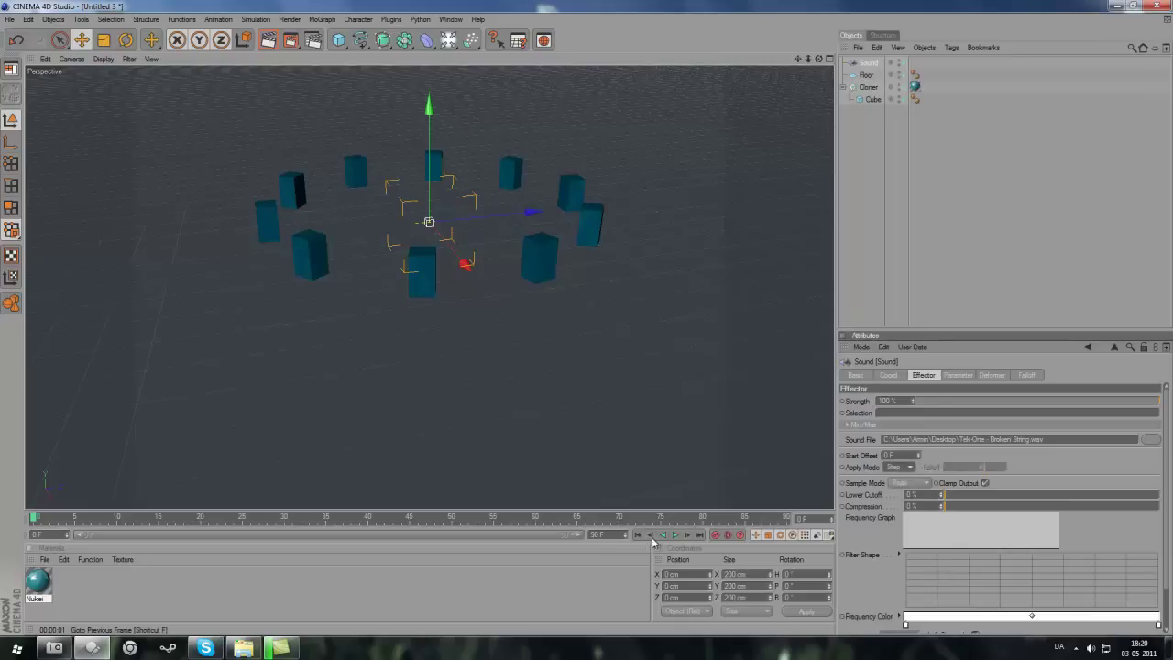
left_click(675, 535)
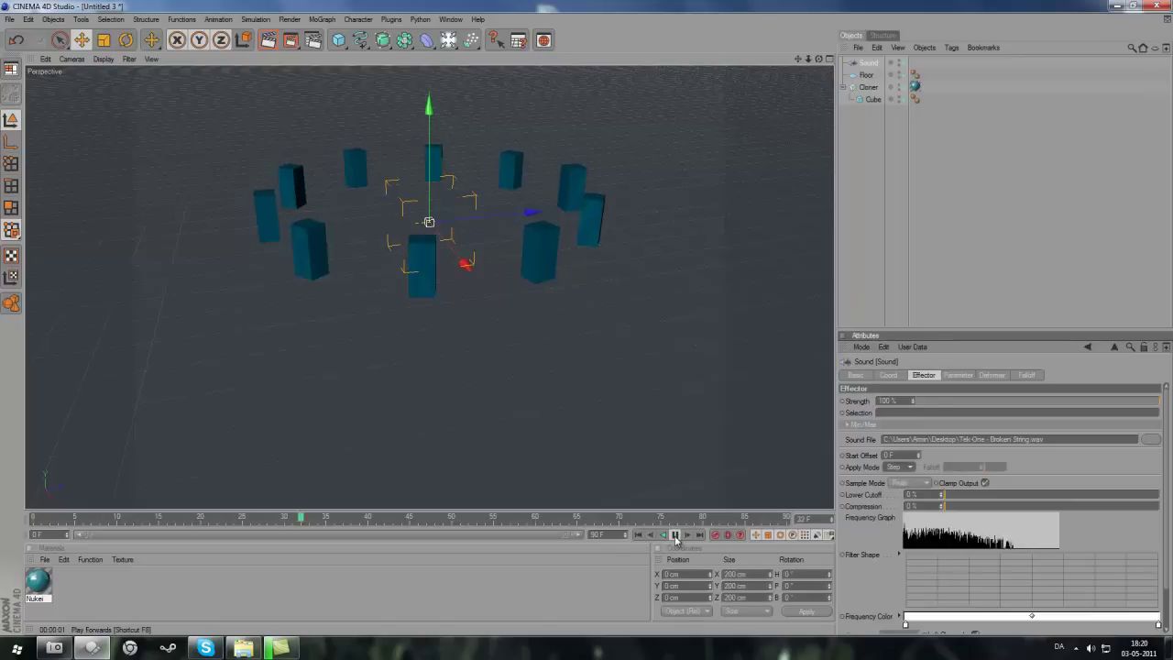
left_click(675, 535)
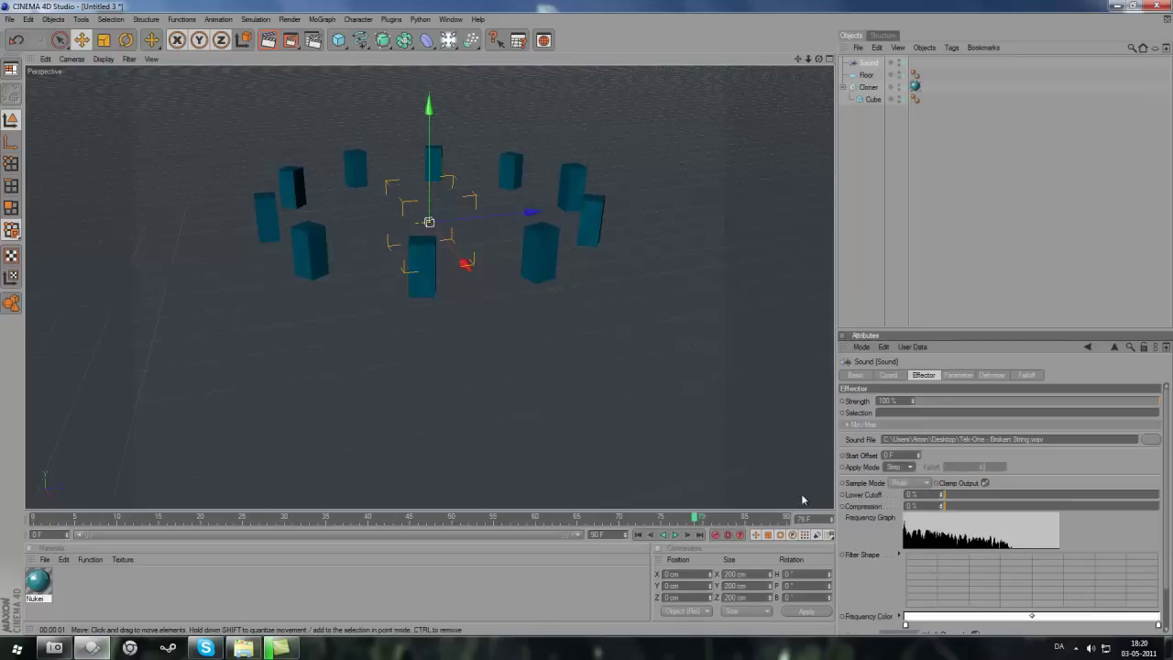
- Set the Sound effector Strength to 500 %
left_click(887, 401)
type("1")
type("00")
key("Return")
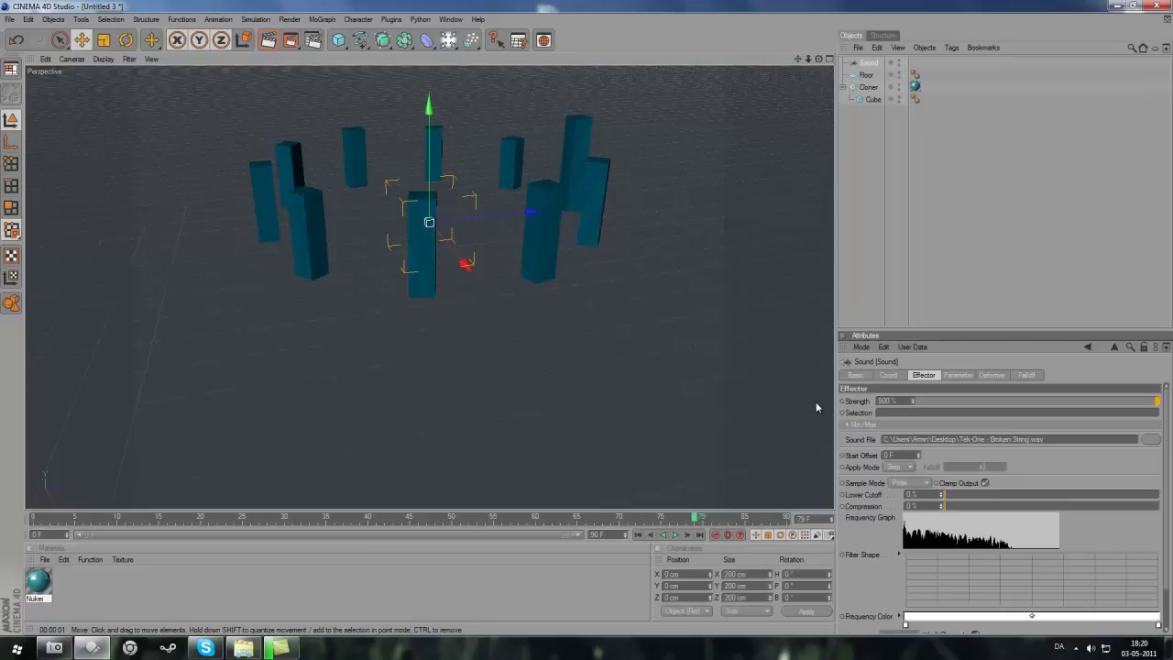
- Rewind and play the animation from frame 0 to preview the taller pulsing pillars
left_click(639, 535)
key("F8")
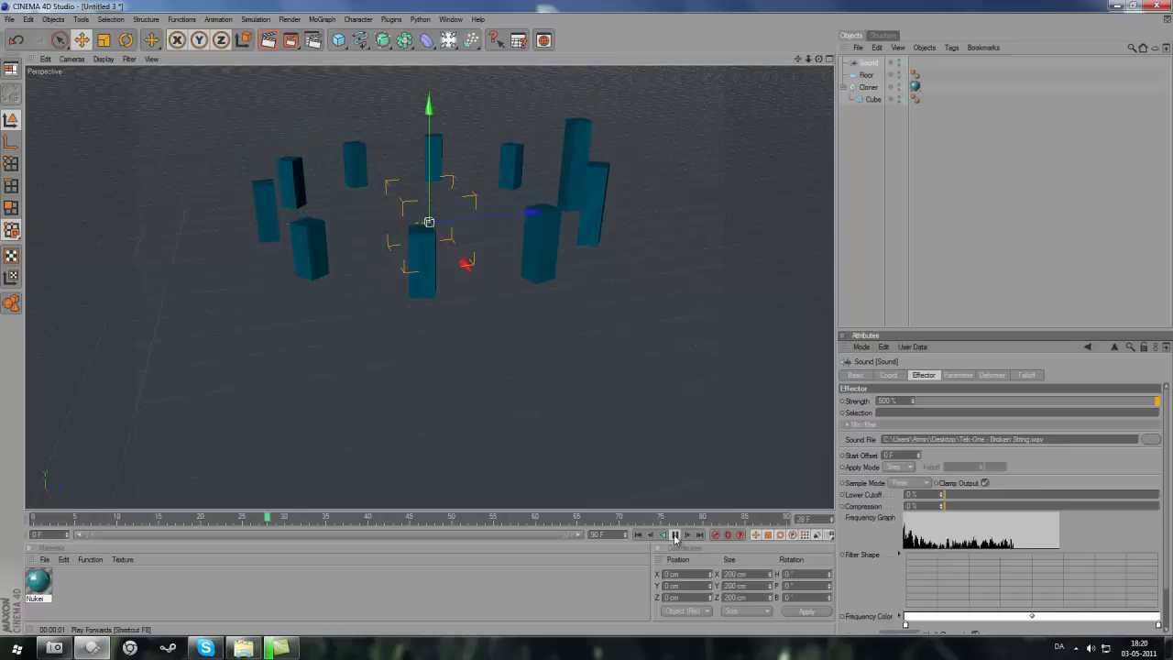
left_click(677, 537)
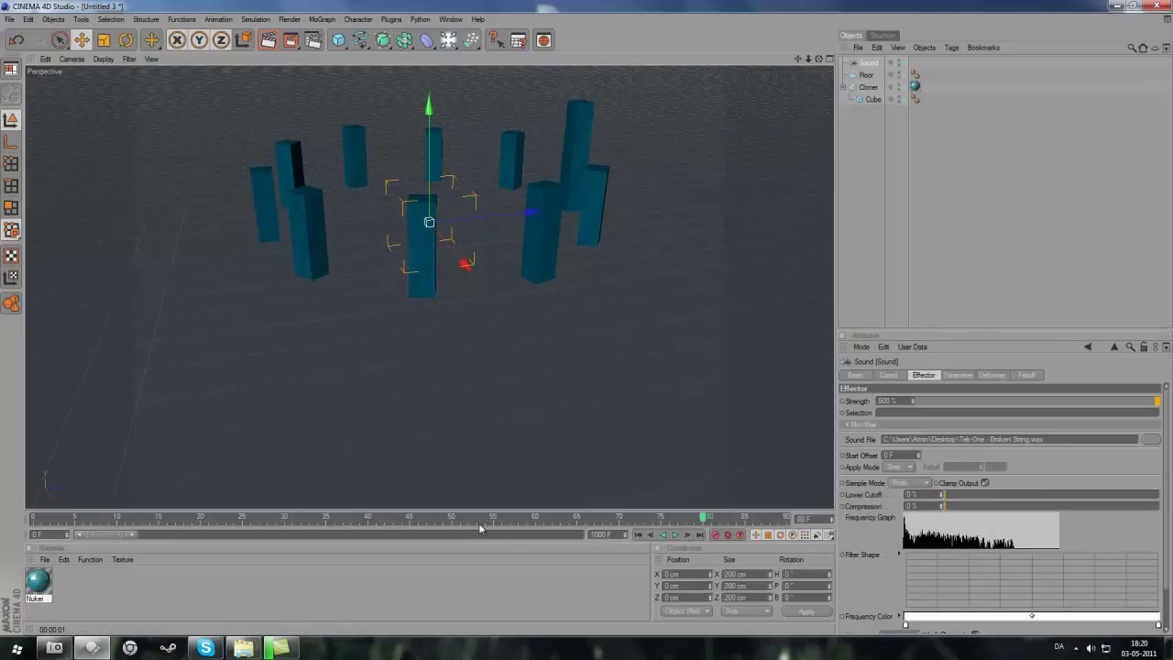
left_click(639, 535)
left_click(674, 535)
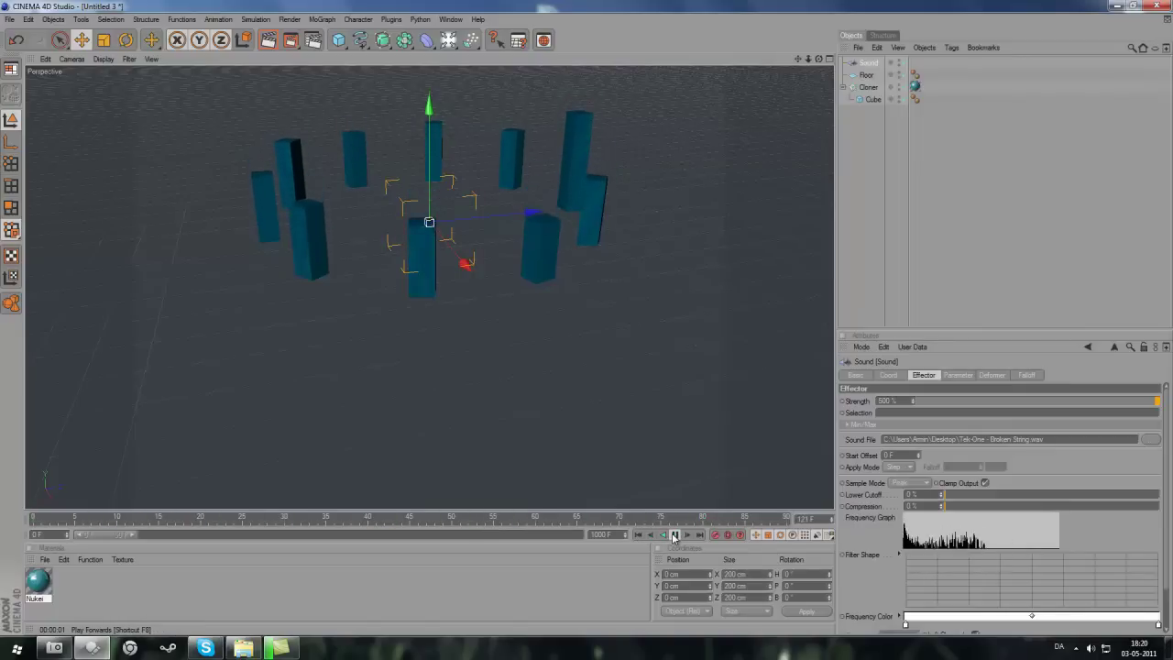
scroll(589, 403, "down", 2)
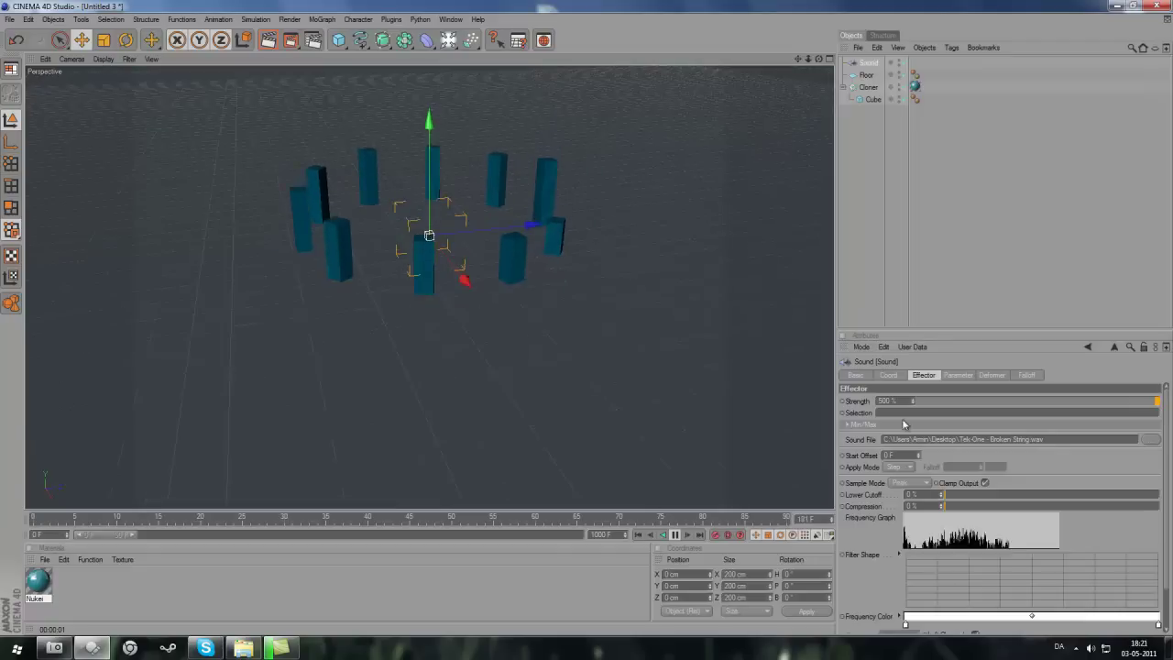
- Raise the Sound effector Strength to 700 % and play the animation to preview it
left_click(677, 536)
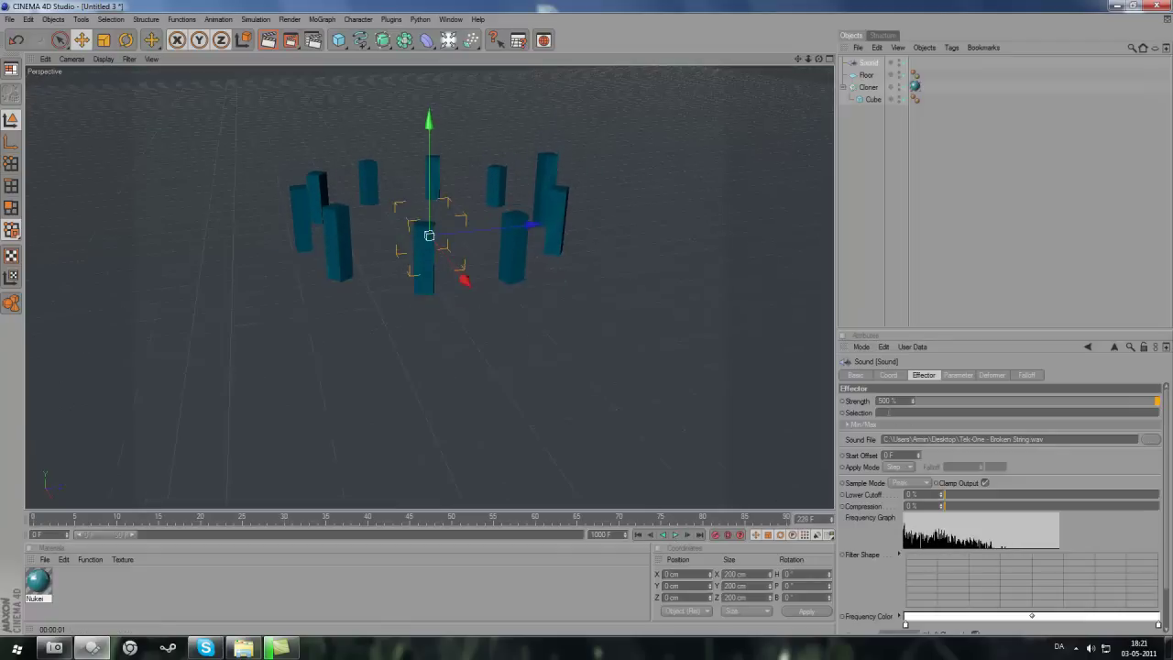
type("70")
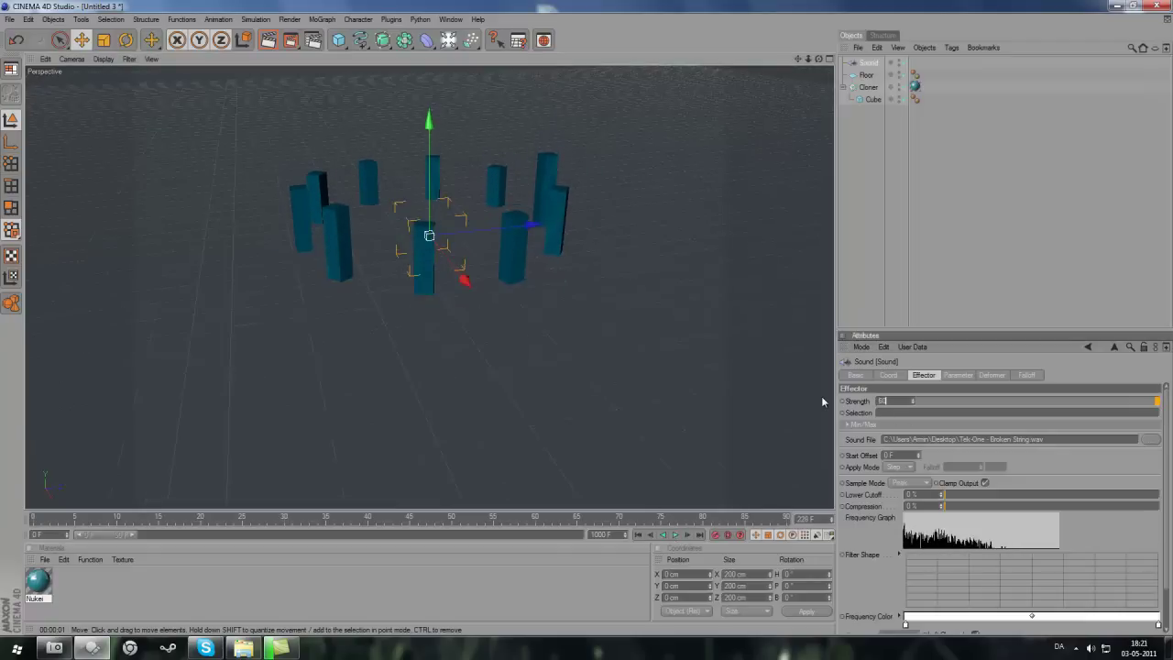
type("0")
key("Return")
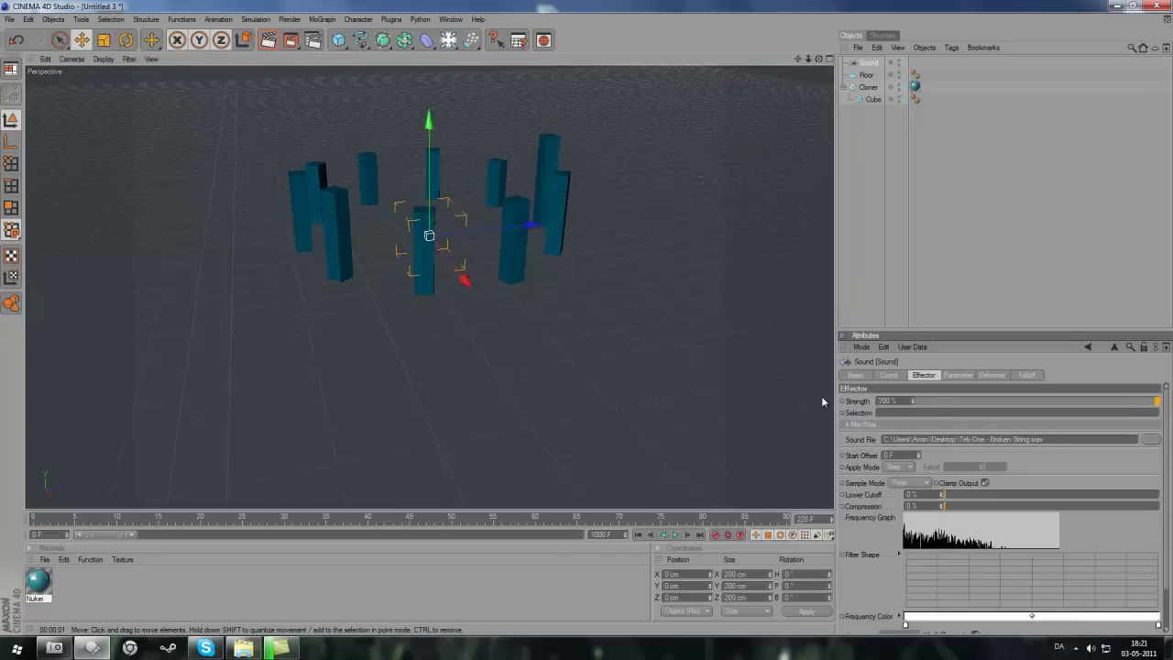
left_click(677, 536)
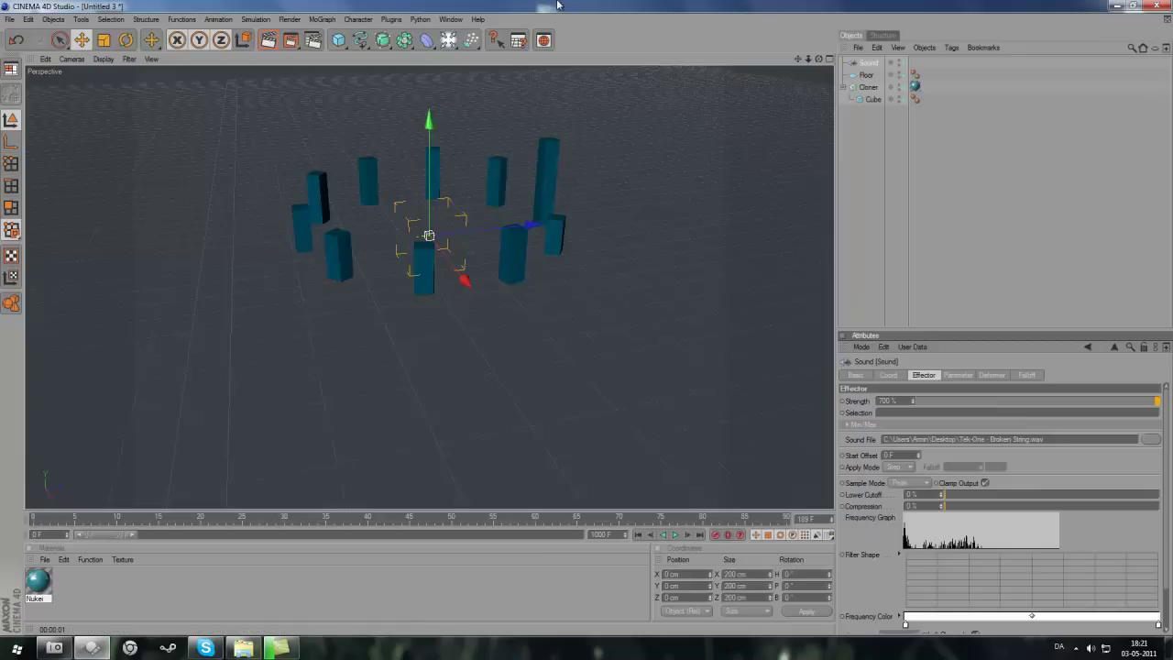
scroll(604, 390, "down", 2)
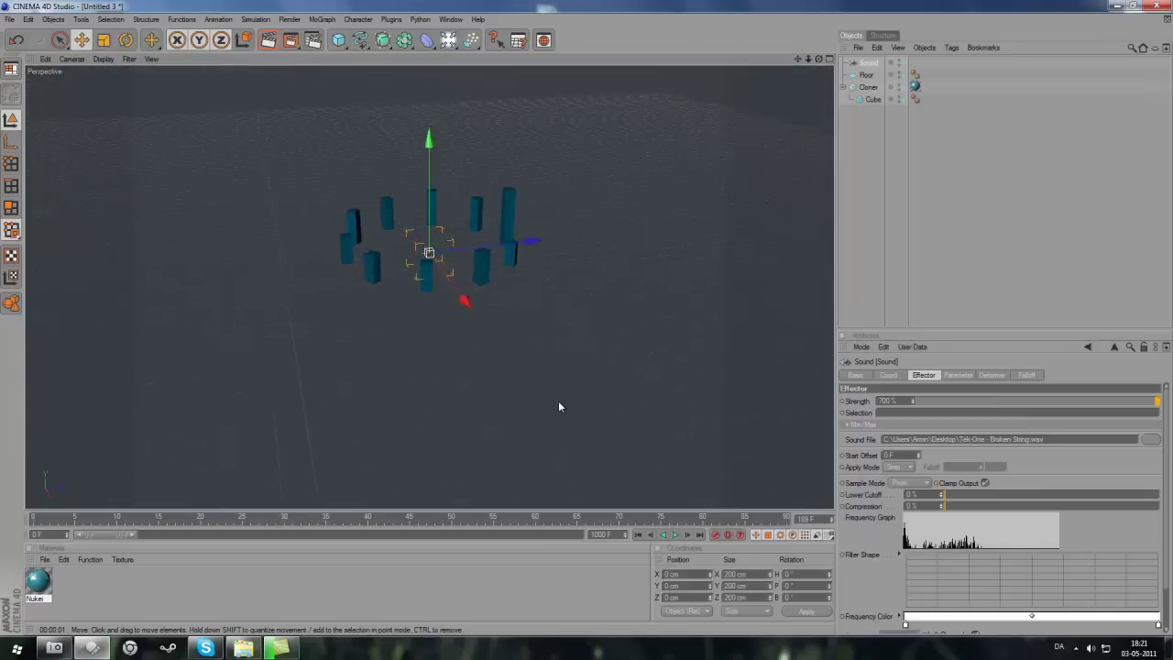
scroll(565, 172, "up", 2)
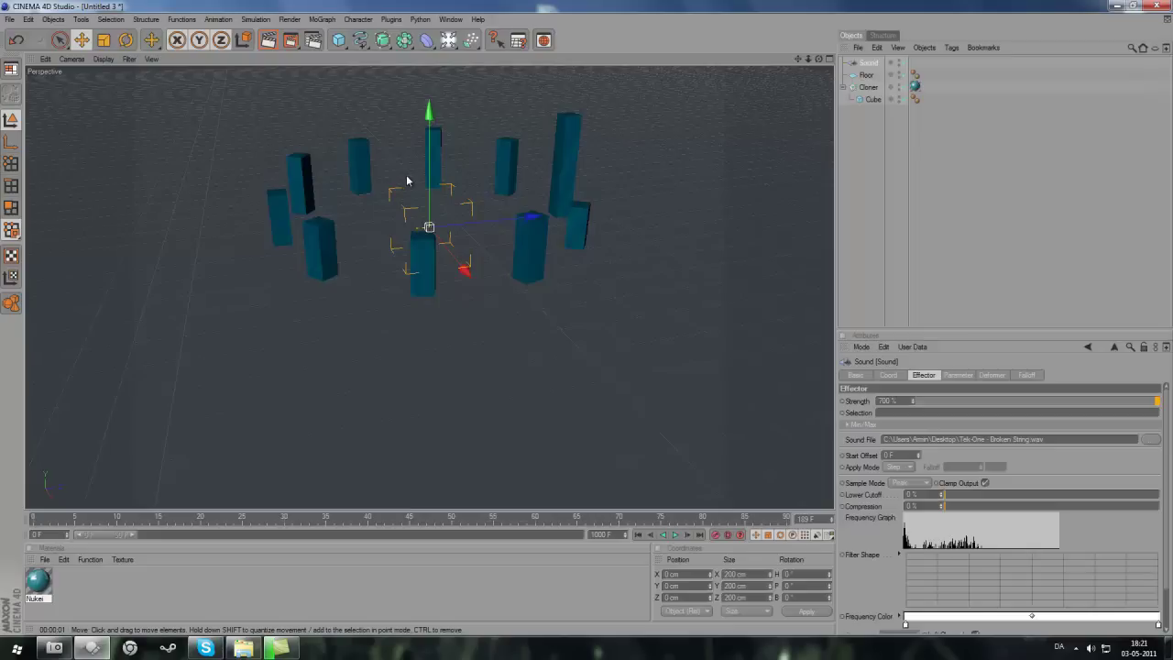
- In Render Settings Output, set the resolution to the 1920 x 1200 screen preset
left_click(313, 40)
left_click(127, 36)
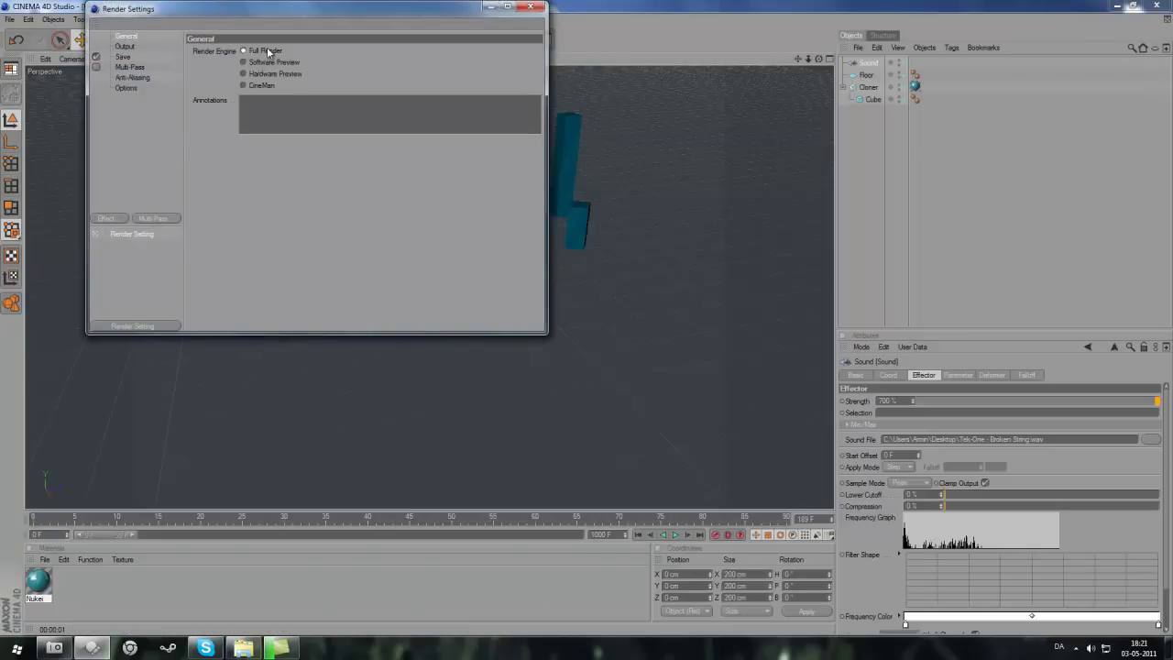
left_click(128, 46)
left_click(198, 51)
mouse_move(221, 67)
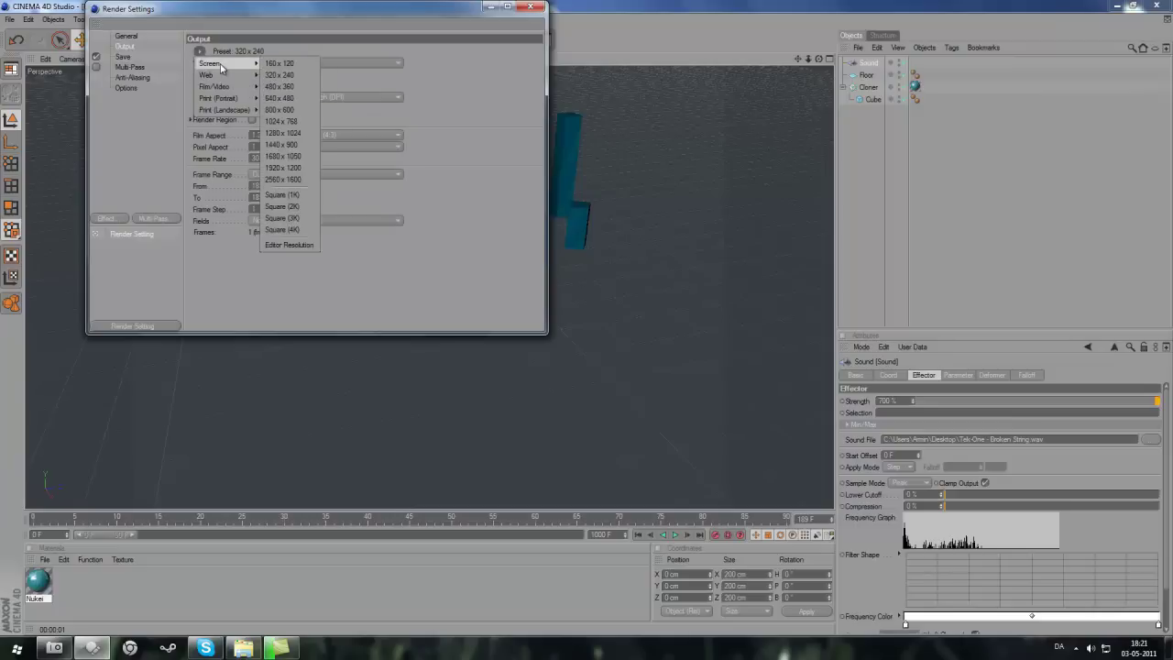
left_click(289, 168)
- Set the render frame range from 0 F to 1000 F
left_click_drag(265, 185, 192, 180)
type("0")
key("Tab")
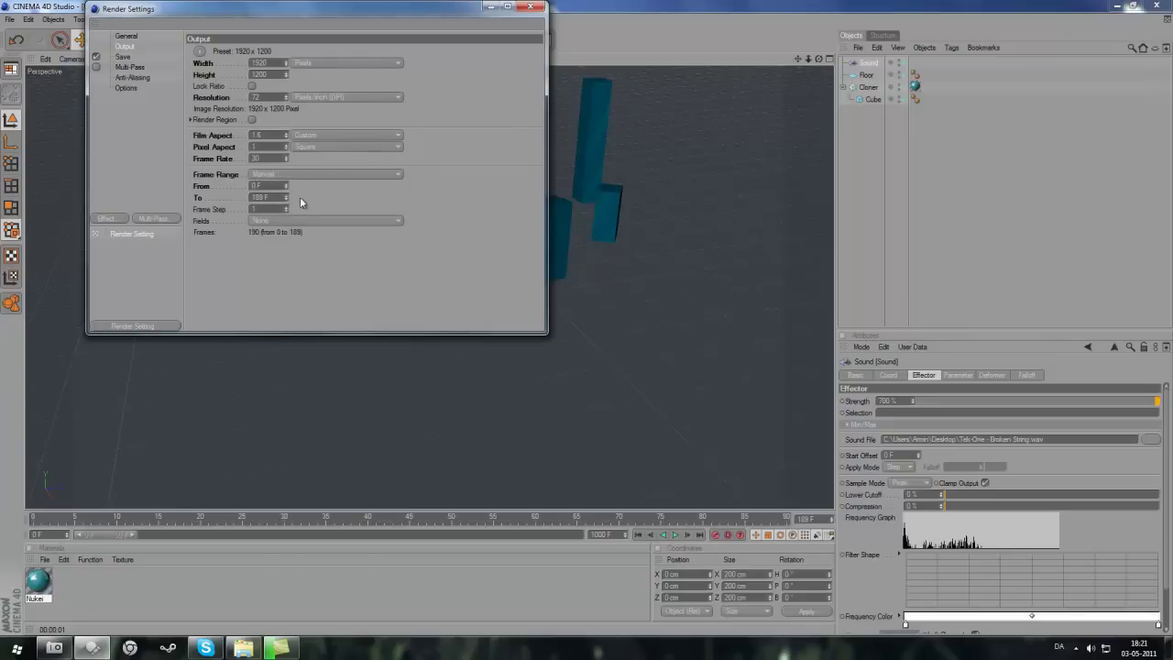
type("1000")
key("Return")
- Save the render to a file named Sound Effector in QuickTime Movie format
left_click(123, 57)
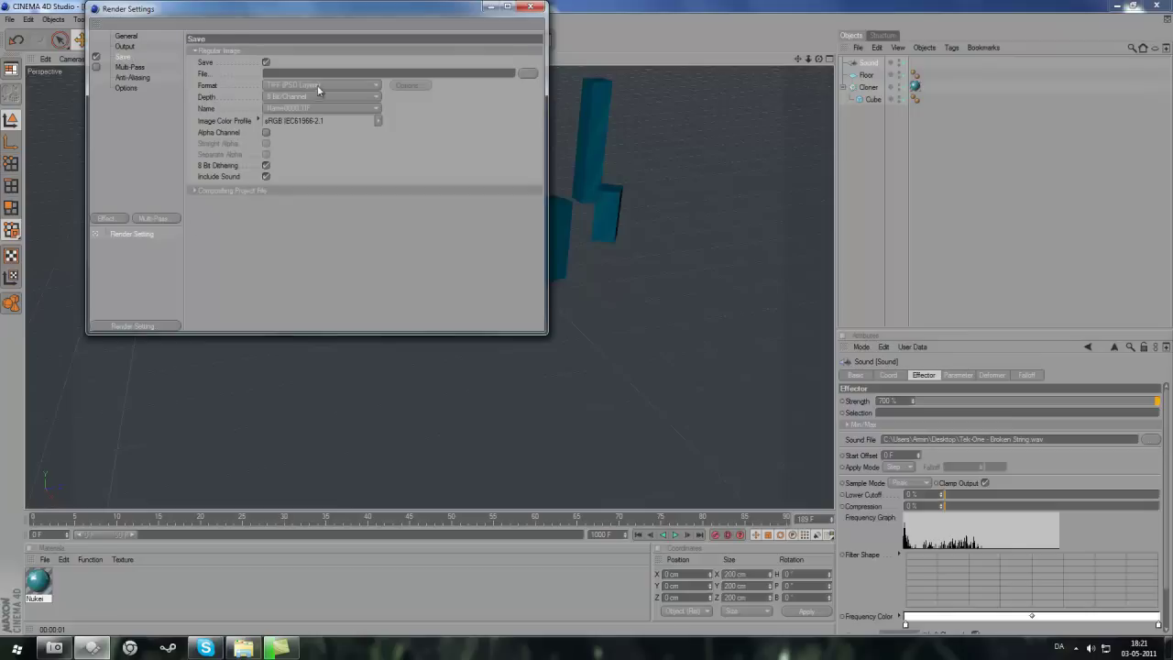
left_click(531, 73)
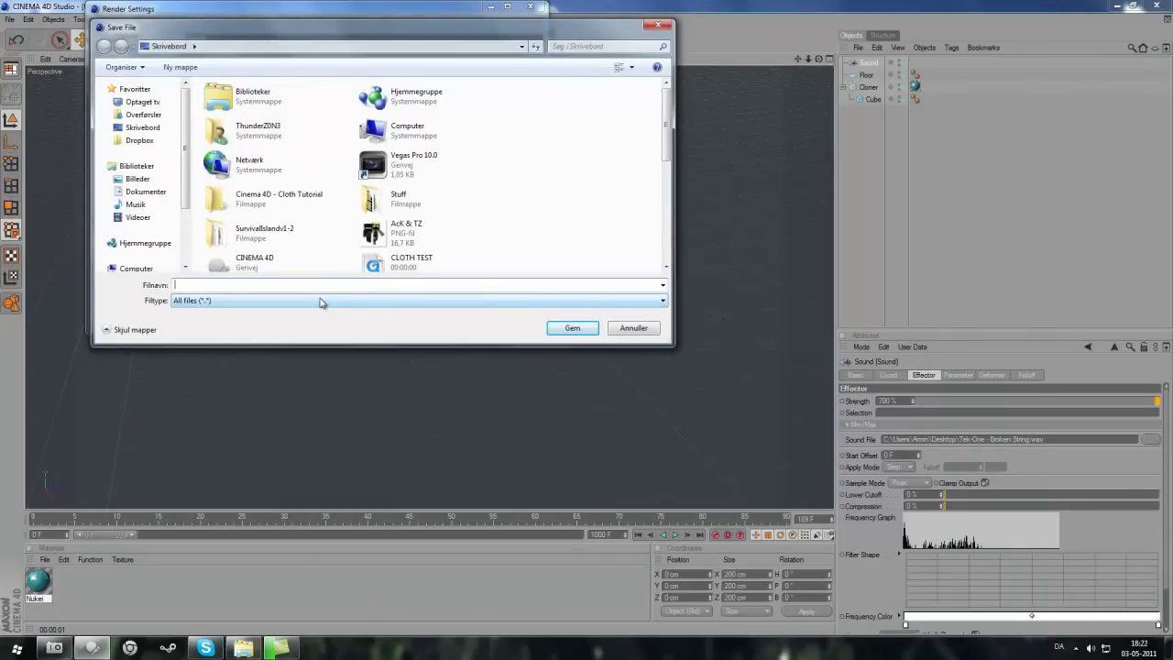
type("Sound Effector")
key("Return")
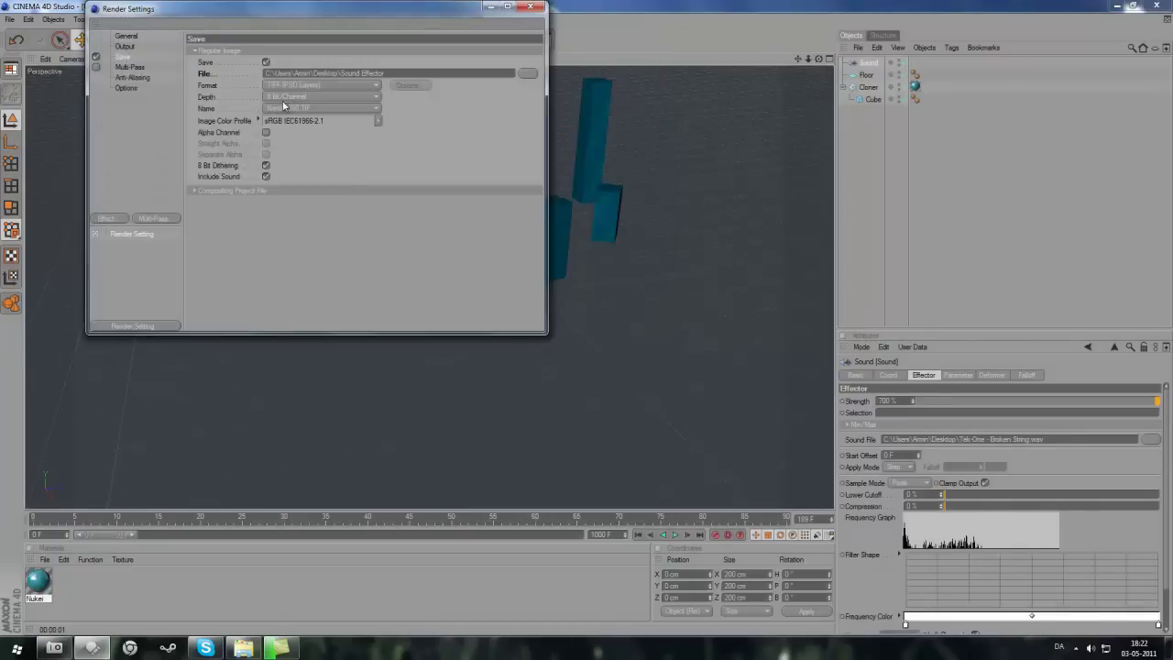
left_click(297, 86)
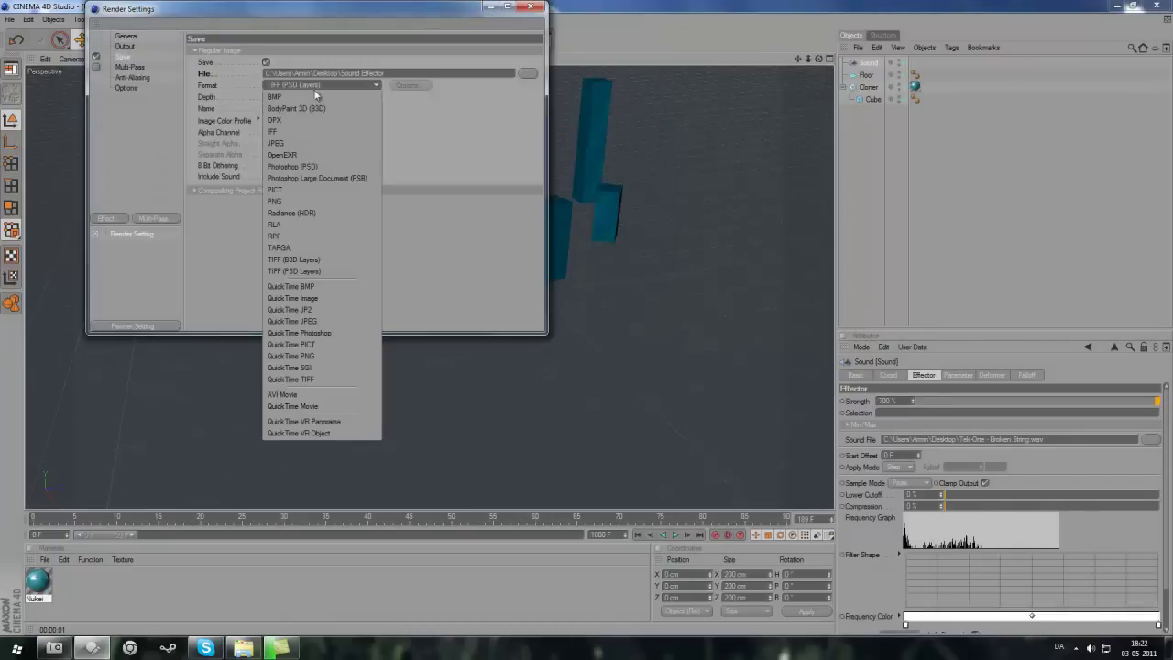
left_click(290, 406)
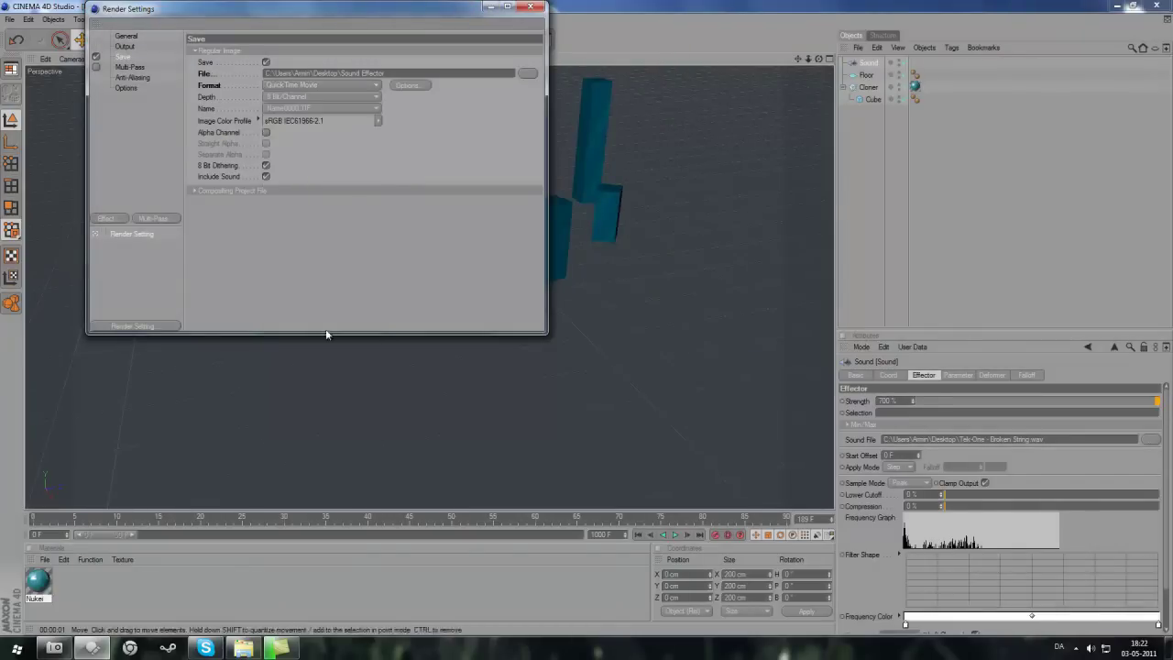
- Set QuickTime compression to Animation with millions of colours and confirm
left_click(406, 86)
left_click(568, 129)
left_click(550, 139)
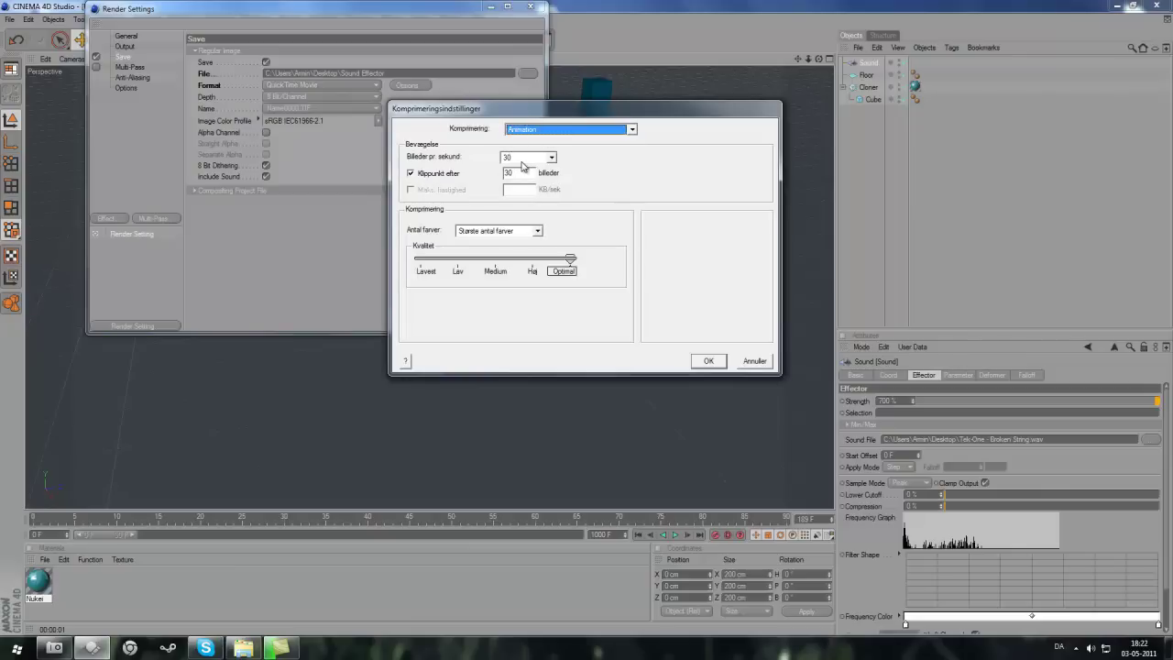
left_click(513, 230)
left_click(502, 353)
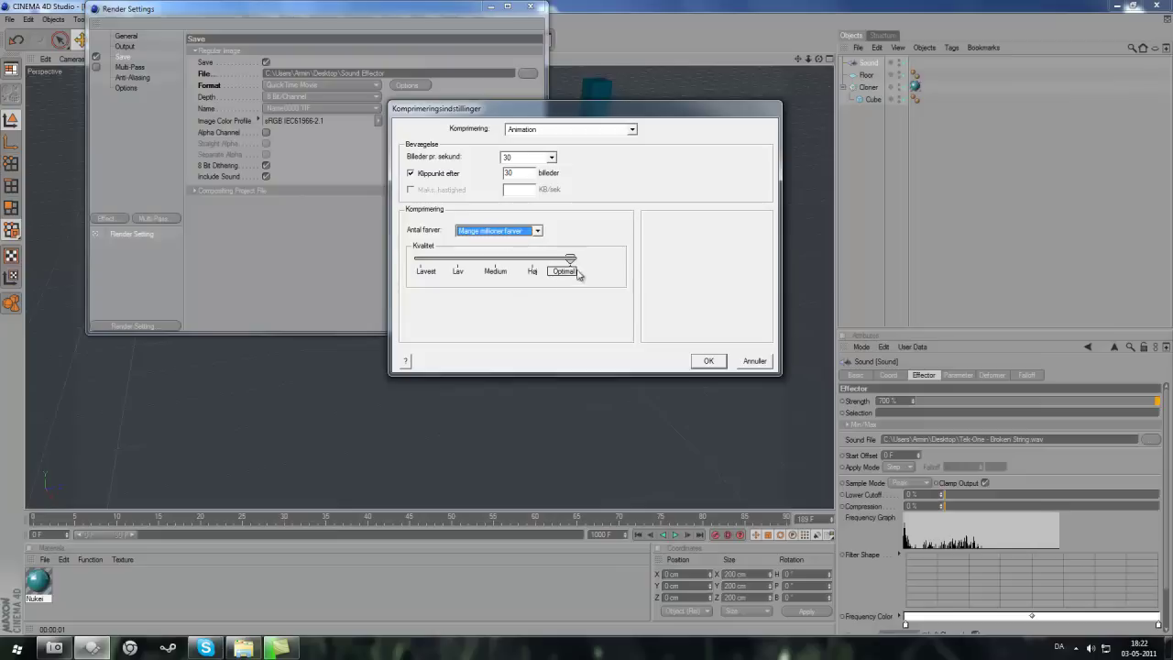
left_click(723, 365)
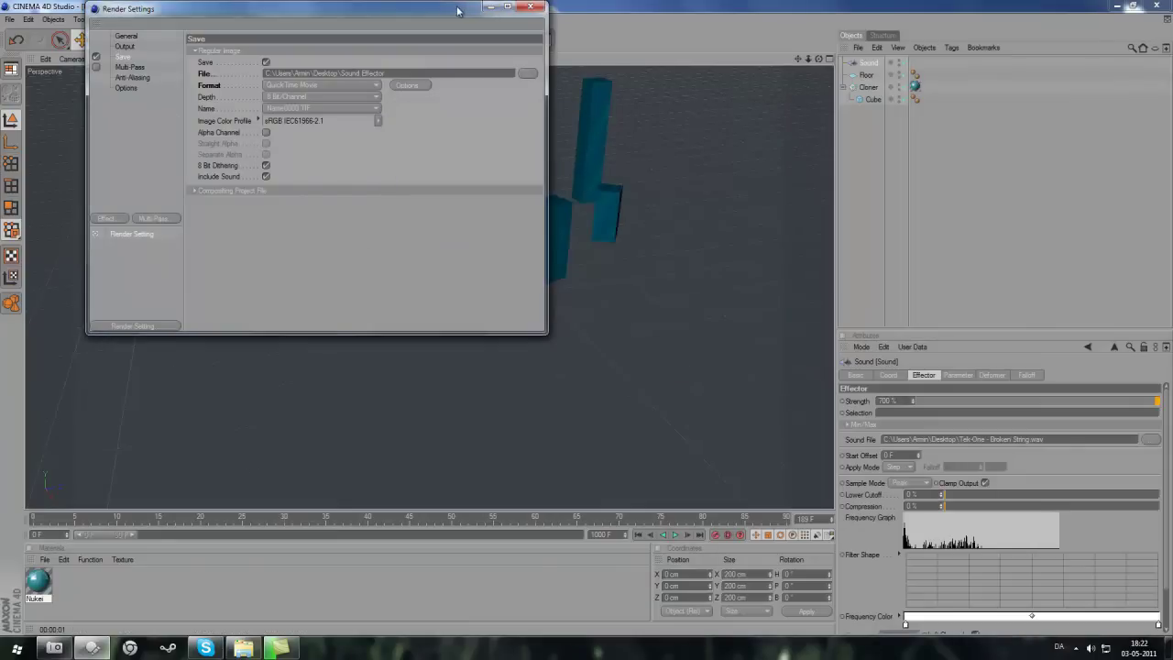
left_click_drag(460, 10, 654, 330)
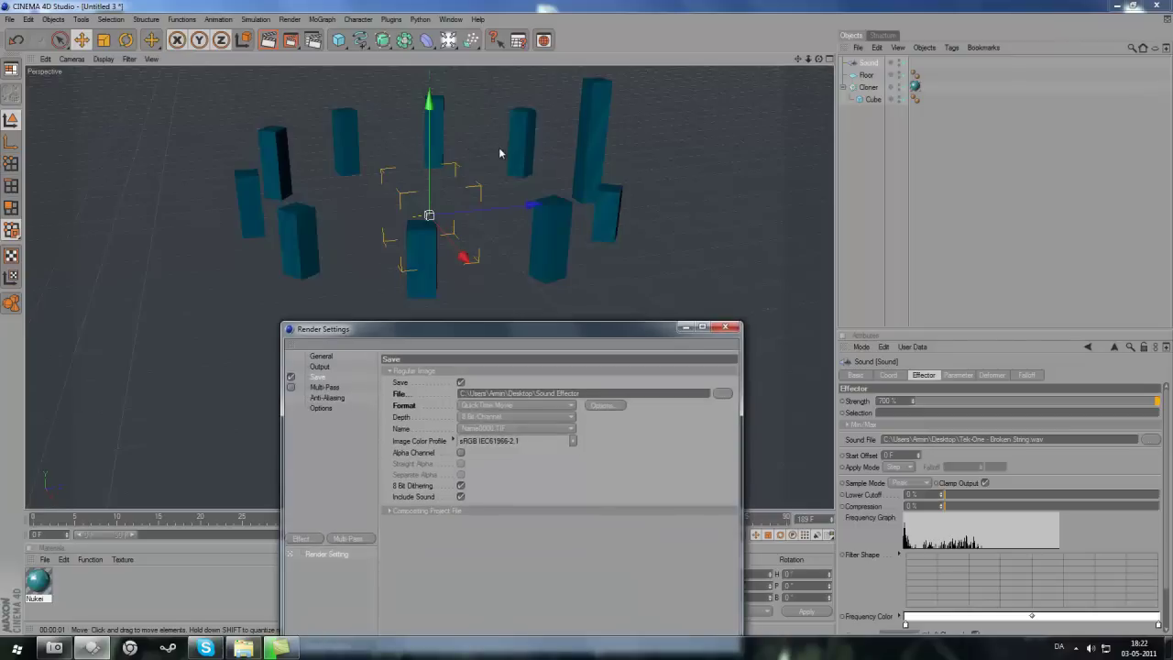
left_click_drag(628, 335, 534, 81)
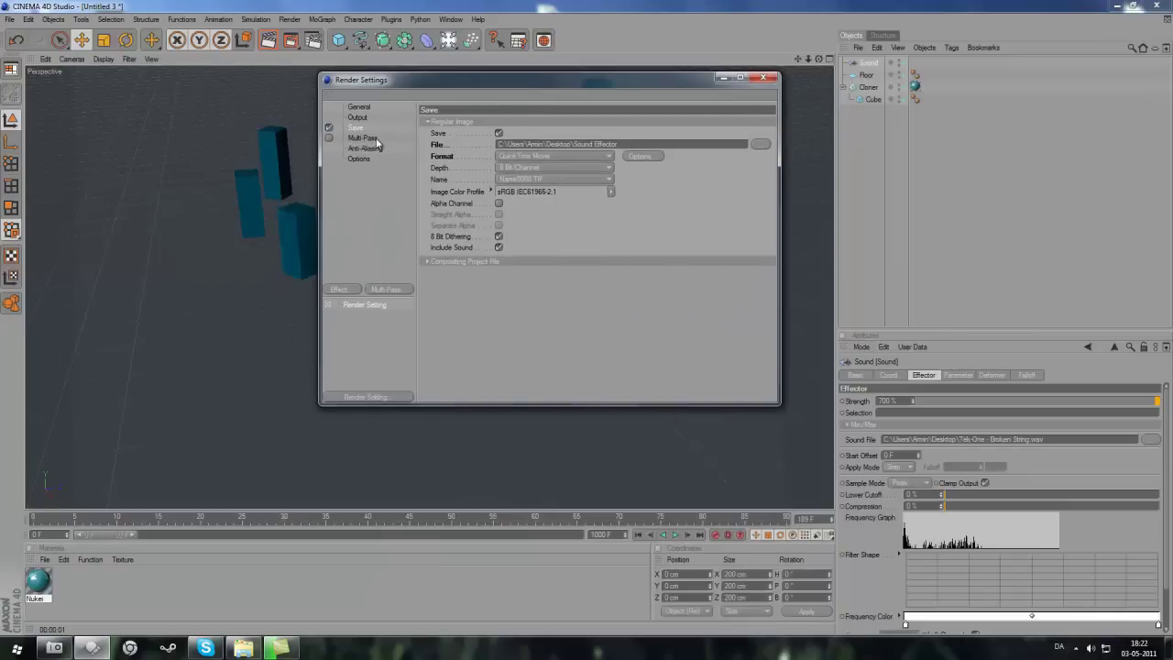